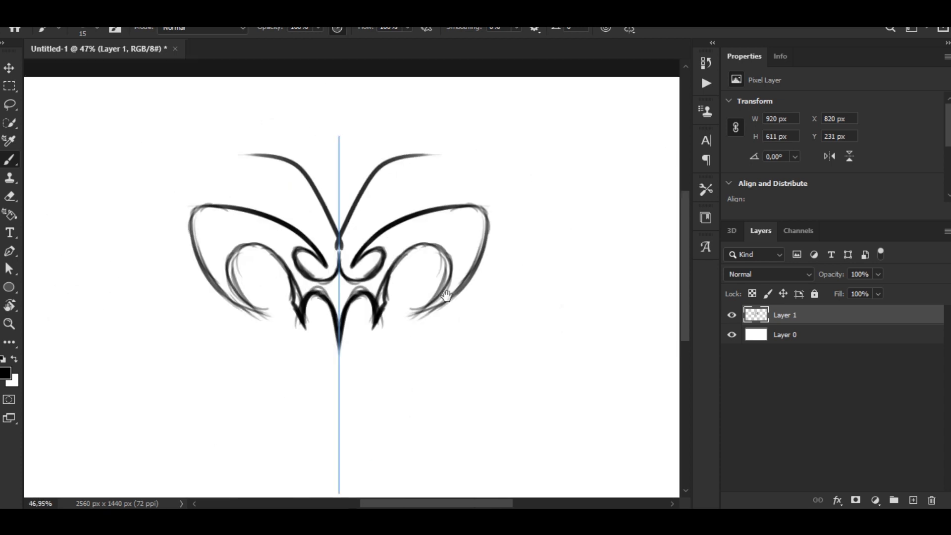
Sketch mirrored hooked upper wing tips with scalloped outer edges on Layer 1, reworking the rounded wing outlines
left_click_drag(270, 174, 347, 222)
left_click_drag(350, 225, 396, 336)
left_click_drag(231, 166, 440, 251)
scroll(439, 251, "up", 2, "alt")
mouse_move(297, 302)
left_mouse_down()
mouse_move(510, 182)
mouse_move(404, 228)
left_mouse_up()
scroll(510, 183, "down", 2, "alt")
left_click_drag(425, 265, 585, 221)
left_click_drag(429, 265, 403, 326)
Redraw the inner wing edges as mirrored hooked, pointed curves, cleaning the lines with the Eraser and Brush tools
scroll(366, 208, "down", 10, "alt")
key("e")
scroll(245, 272, "up", 6, "alt")
key("b")
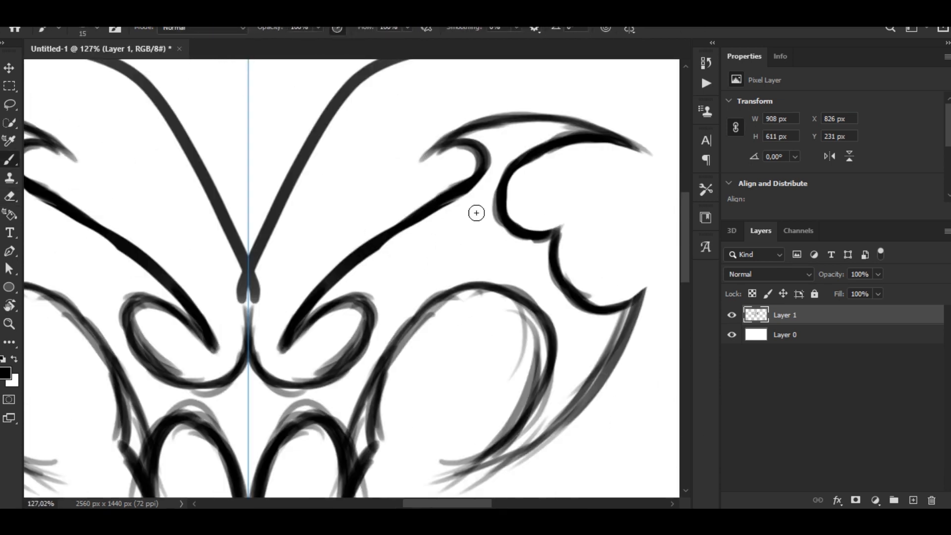
scroll(550, 307, "up", 9, "alt")
left_click_drag(283, 322, 403, 170)
scroll(403, 170, "down", 12, "alt")
mouse_move(346, 220)
left_mouse_down()
mouse_move(475, 302)
mouse_move(422, 155)
left_mouse_up()
Add a new layer and sketch the mirrored pointed strokes of a central crest between the wings
key("ctrl+shift+alt+n")
scroll(423, 155, "up", 14, "alt")
left_click_drag(437, 340, 244, 193)
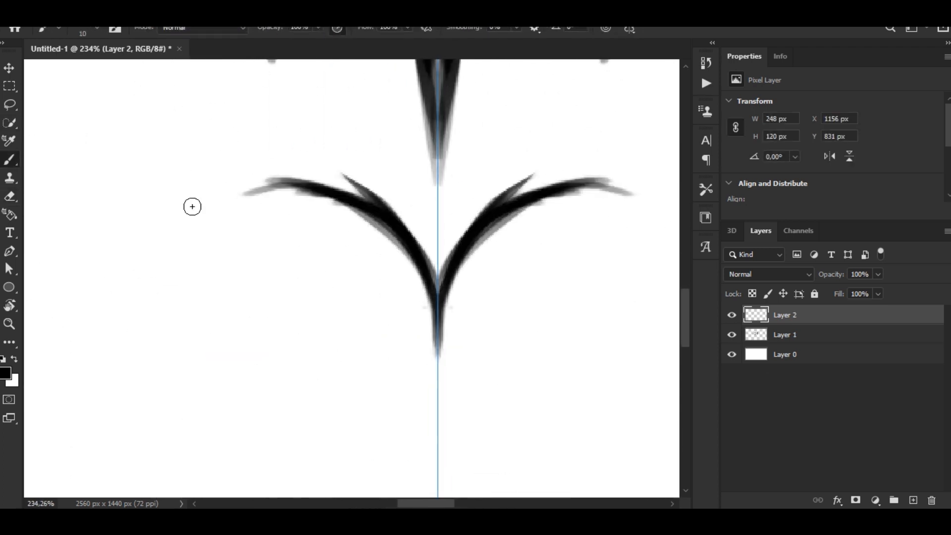
scroll(191, 206, "down", 6, "alt")
left_click_drag(515, 274, 452, 257)
scroll(452, 257, "up", 12, "alt")
left_click_drag(466, 292, 406, 260)
scroll(406, 261, "down", 8, "alt")
left_click_drag(391, 301, 468, 384)
scroll(469, 384, "down", 3, "alt")
left_click_drag(386, 339, 403, 278)
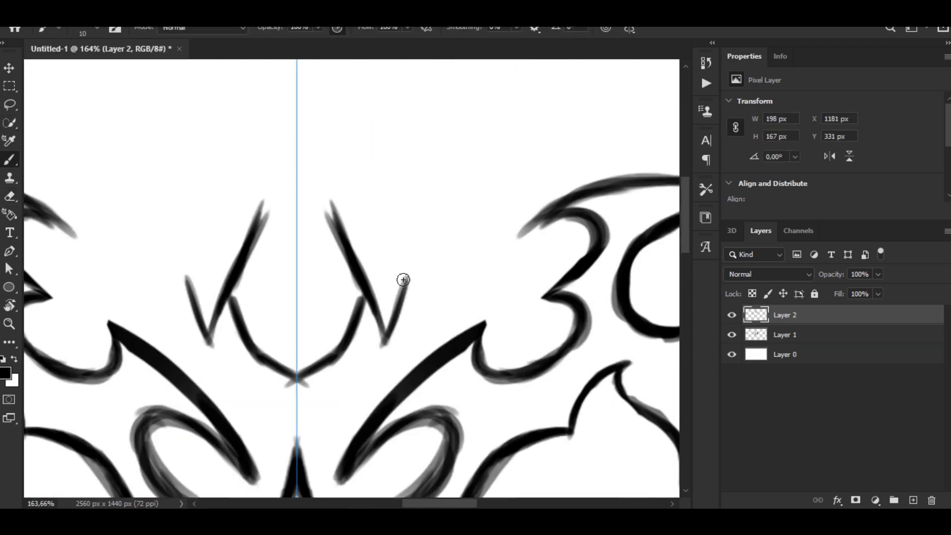
Extend the central crest with more mirrored flame-like spikes and barbs
scroll(403, 278, "up", 5, "alt")
left_click_drag(383, 67, 408, 155)
scroll(408, 155, "up", 2, "alt")
left_click_drag(361, 388, 418, 272)
scroll(418, 272, "up", 2, "alt")
Add another new layer and sketch mirrored wavy flame horns on both sides of the central crest
scroll(406, 405, "down", 12, "alt")
key("ctrl+shift+alt+n")
mouse_move(372, 312)
left_mouse_down()
mouse_move(317, 252)
mouse_move(393, 250)
left_mouse_up()
scroll(376, 257, "up", 2, "alt")
left_click(393, 250, "ctrl")
scroll(233, 234, "up", 8, "alt")
scroll(340, 228, "down", 10, "alt")
Refine the flame horns with the Eraser tool and further curved brush strokes
key("e")
left_click(484, 263, "ctrl")
key("b")
scroll(431, 233, "up", 14, "alt")
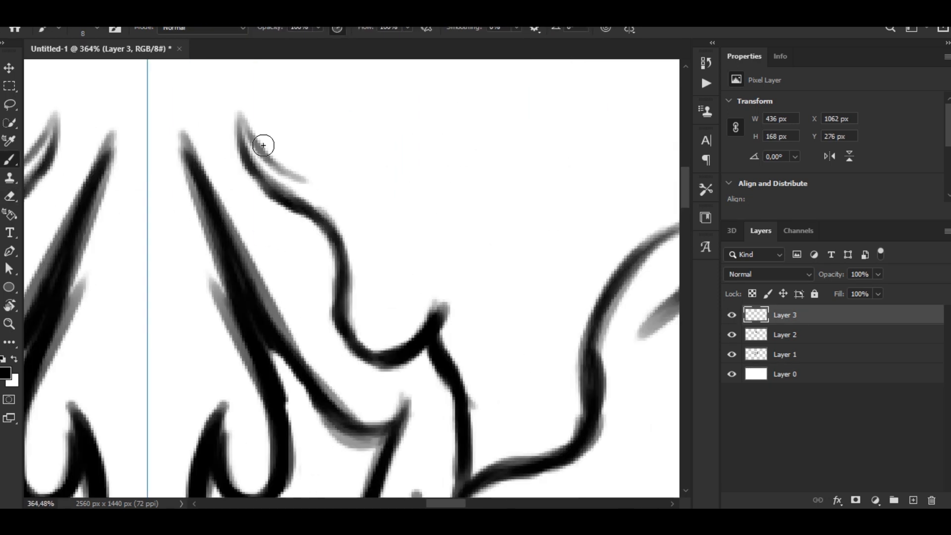
left_click_drag(377, 112, 389, 312)
scroll(388, 312, "down", 1, "alt")
left_click_drag(316, 394, 401, 251)
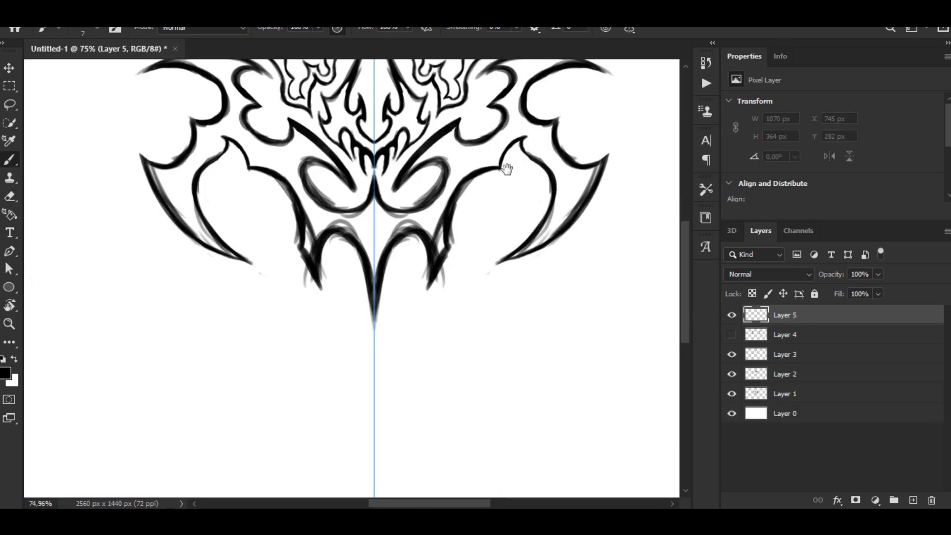
Draw the mirrored lower fangs, curls and outer claws beneath the mask on Layer 5
scroll(504, 236, "up", 2, "alt")
left_click_drag(482, 123, 471, 382)
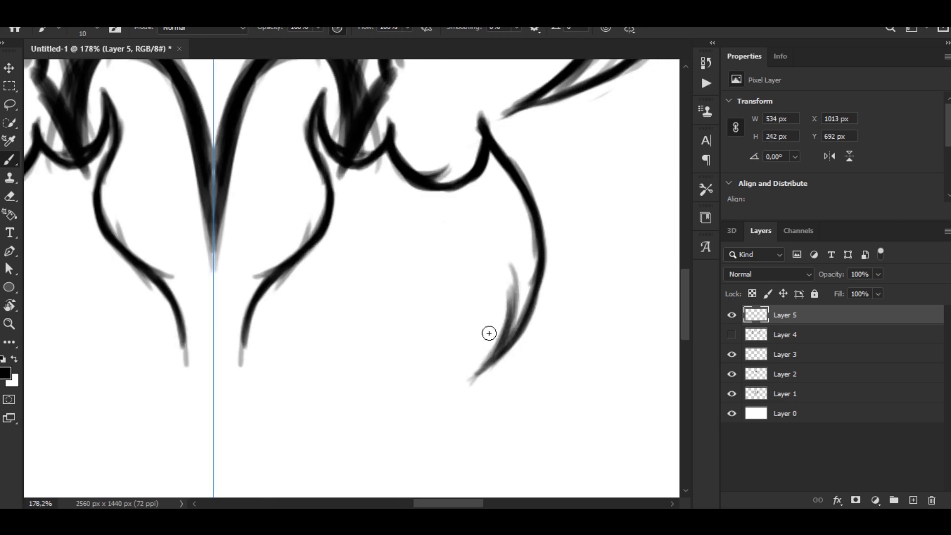
scroll(488, 333, "down", 1, "alt")
left_click_drag(549, 302, 398, 433)
key("e")
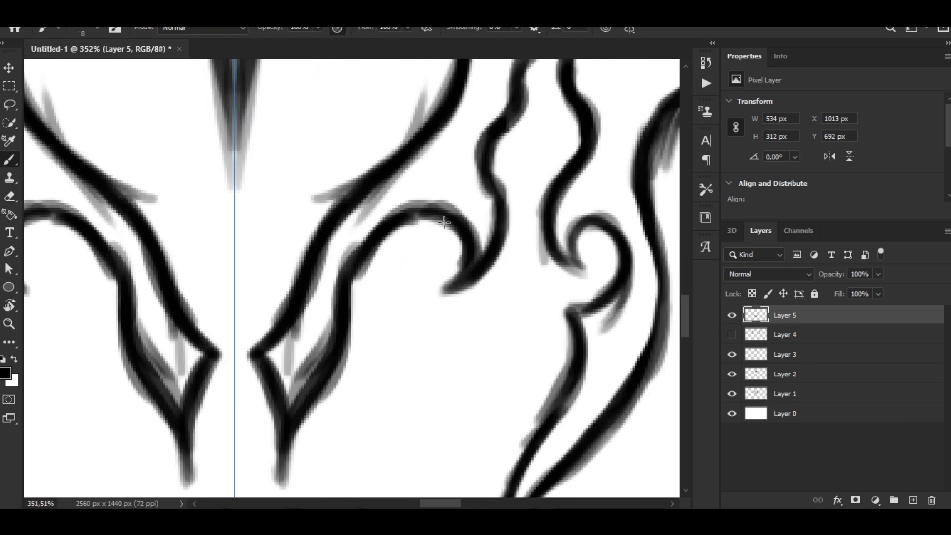
scroll(525, 307, "down", 6, "alt")
scroll(503, 250, "up", 3, "alt")
scroll(503, 251, "down", 10, "alt")
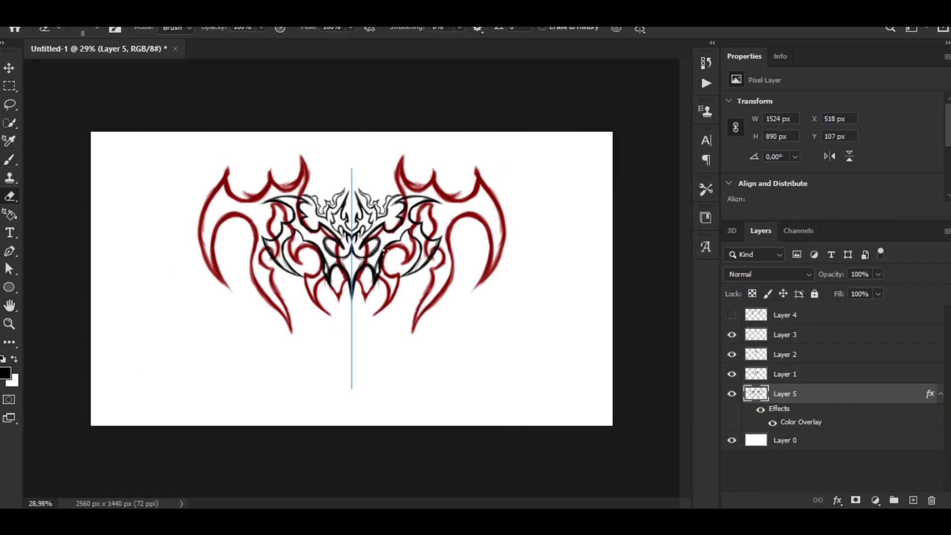
scroll(476, 378, "up", 5, "alt")
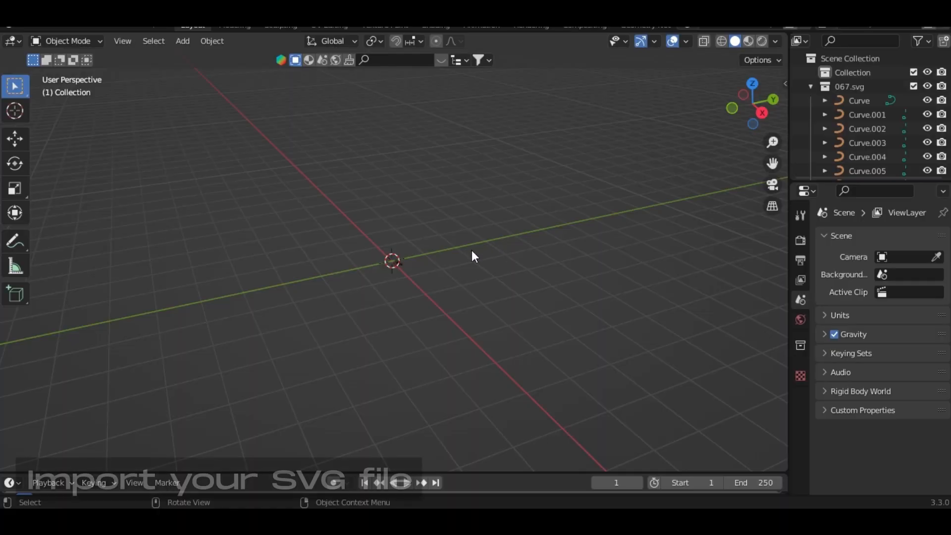
In Blender, scale all imported 067.svg curves up to 14.512 and align the view to the top
key("a")
key("s")
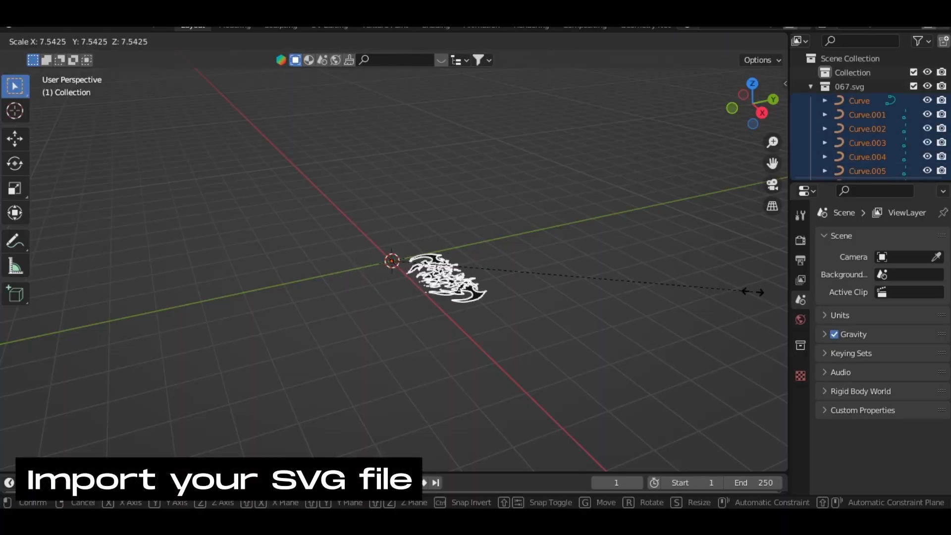
left_click(302, 291)
key("KP_7")
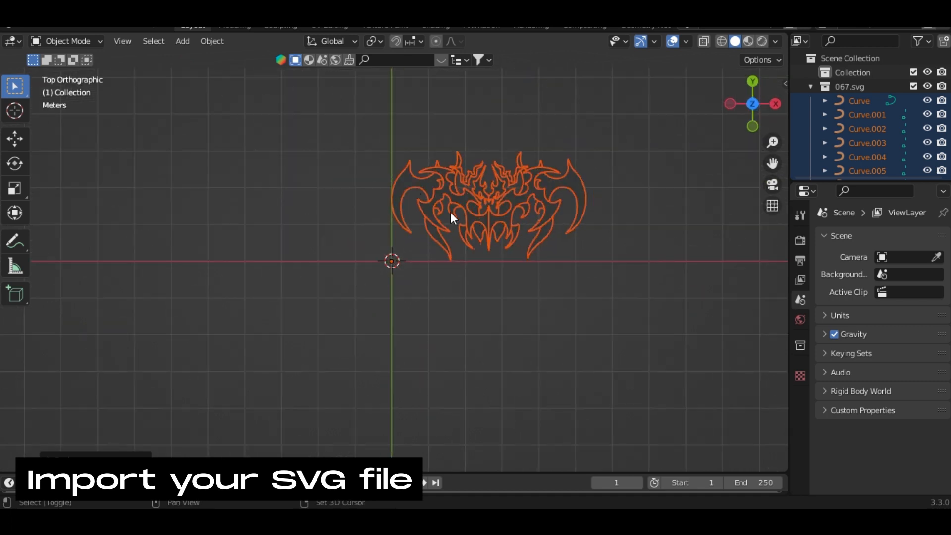
Remove the SVGMat material from the two mirrored halves of the front mask curve
scroll(278, 231, "up", 5)
middle_click_drag(450, 212, 542, 245, "shift")
scroll(494, 240, "up", 3)
middle_click_drag(438, 243, 435, 266, "shift")
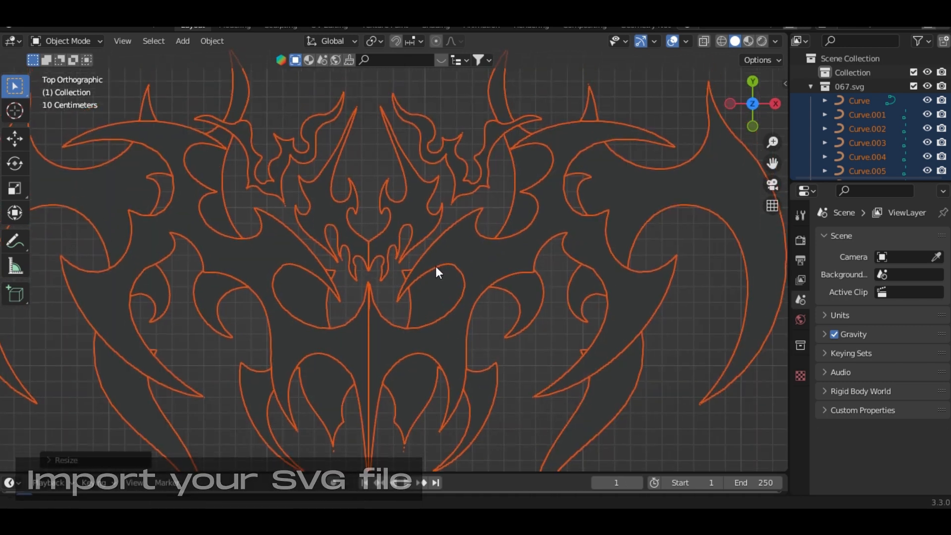
left_click(449, 276)
left_click(375, 355, "shift")
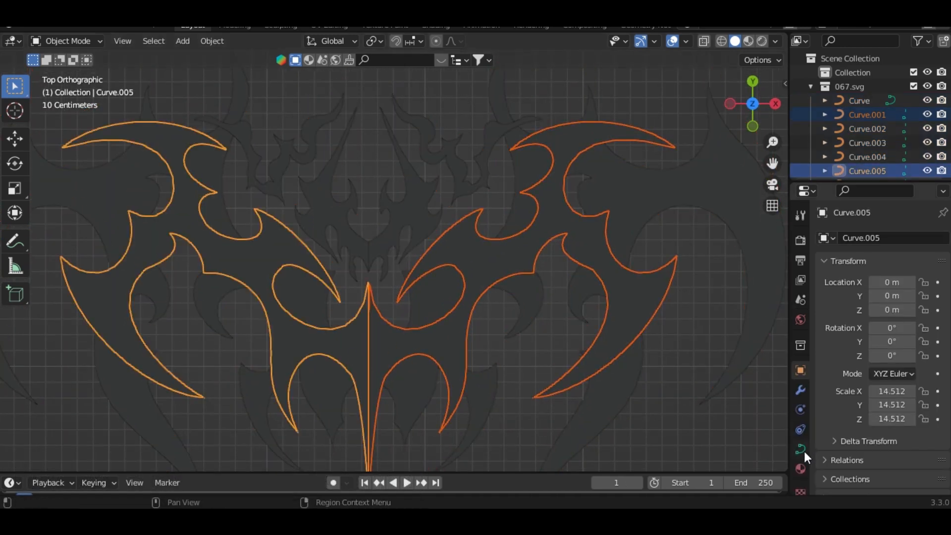
left_click(801, 469)
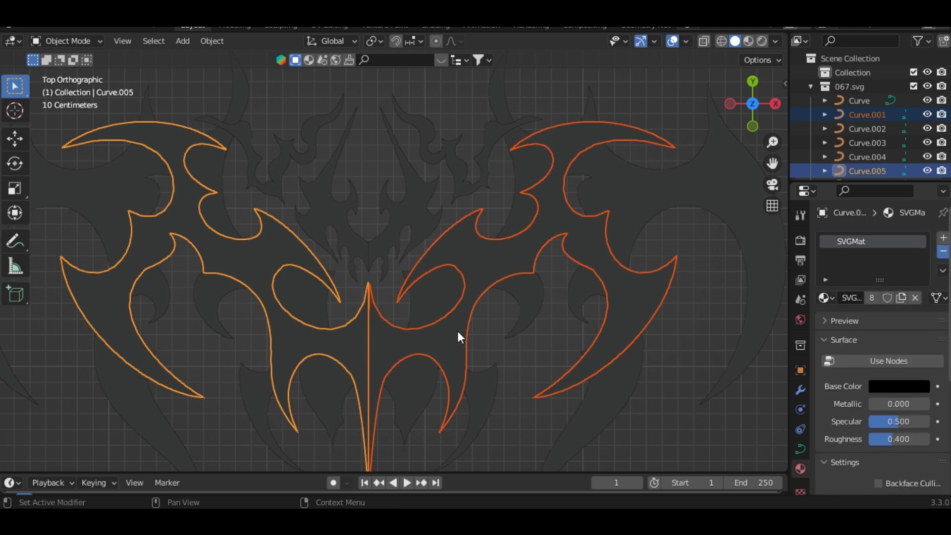
left_click(362, 335)
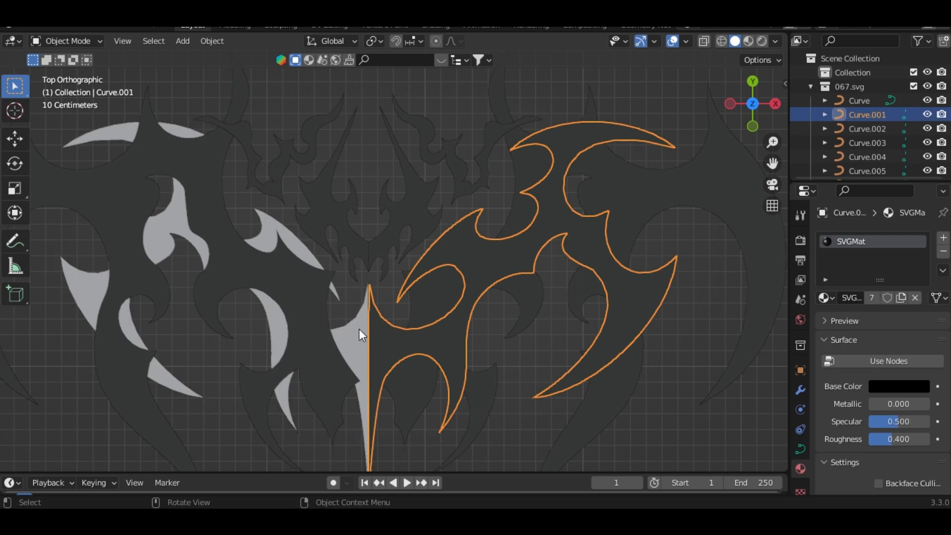
Join the two mirrored front mask halves into one curve object
left_click(359, 331, "shift")
right_click(347, 271)
left_click(346, 271)
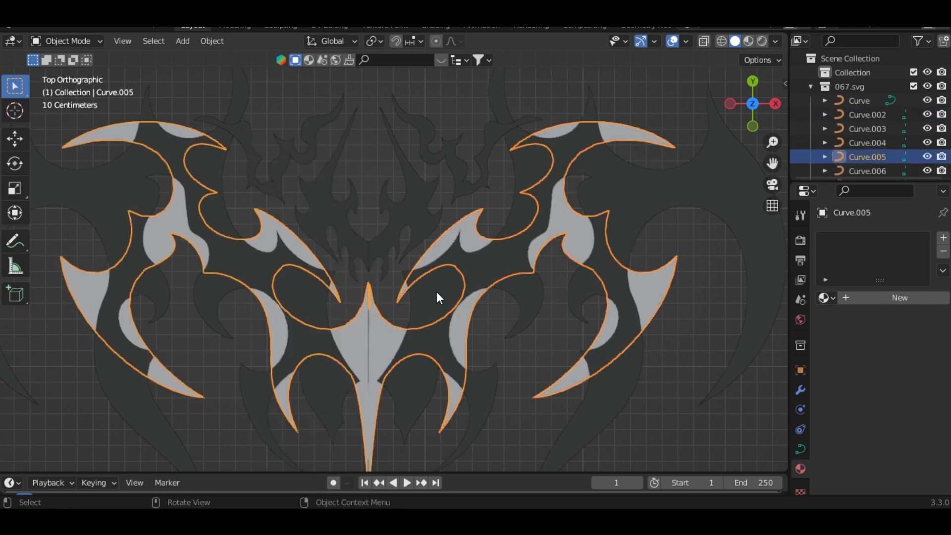
Extrude the joined front mask curve by 0.005 m in its geometry settings
left_click(800, 450)
scroll(872, 376, "down", 5)
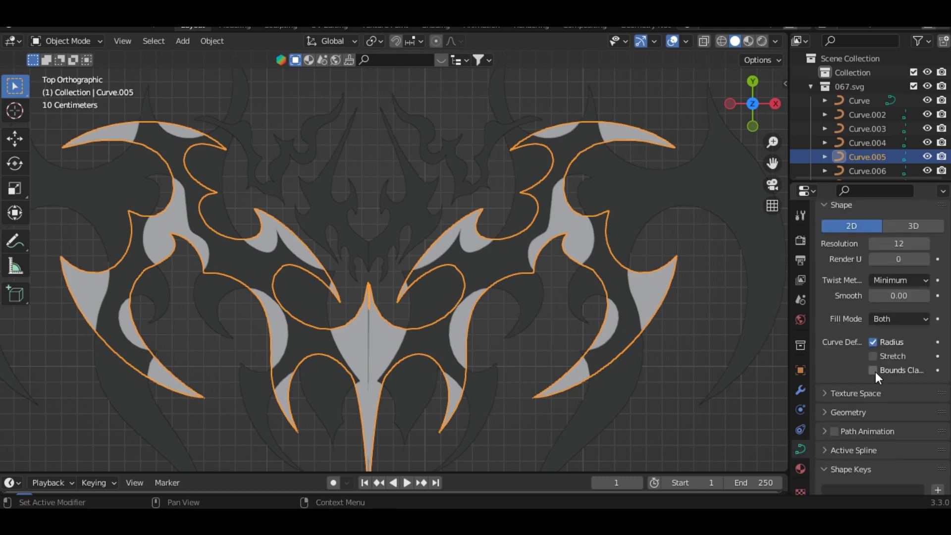
scroll(408, 376, "up", 4)
middle_click_drag(422, 318, 430, 217, "shift")
middle_click_drag(455, 289, 452, 344)
scroll(451, 286, "down", 4)
scroll(452, 286, "up", 6)
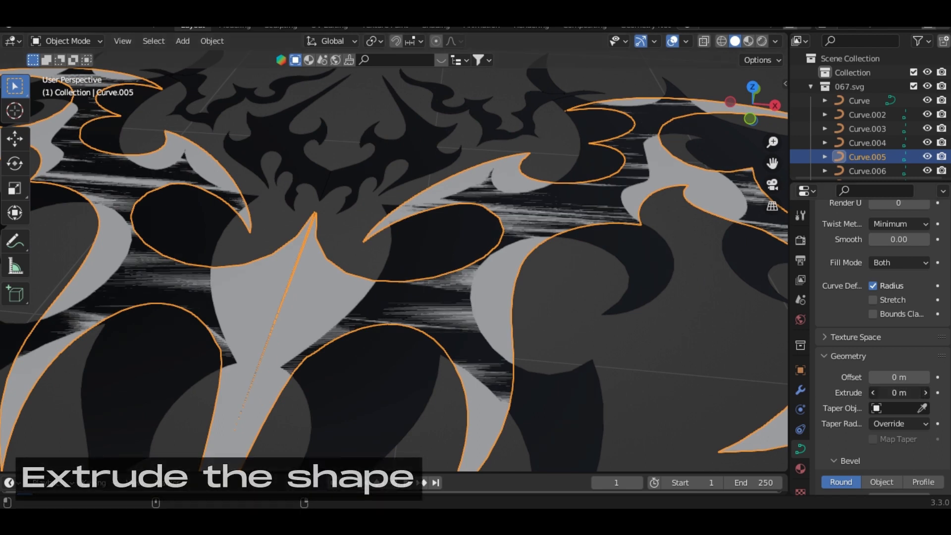
mouse_move(898, 393)
left_mouse_down()
mouse_move(916, 392)
mouse_move(908, 392)
left_mouse_up()
middle_click_drag(422, 369, 430, 344)
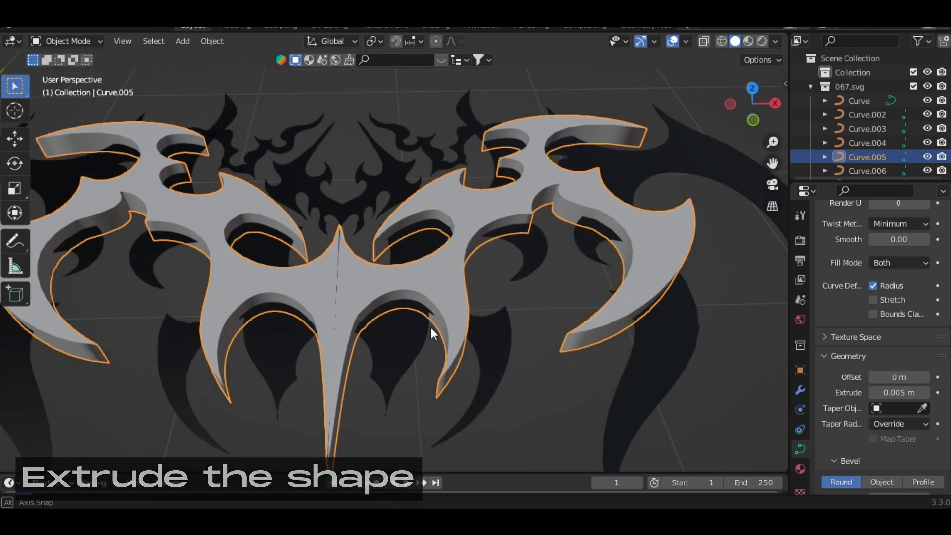
Try to convert the extruded mask curve to a mesh
scroll(430, 328, "up", 3)
right_click(438, 287)
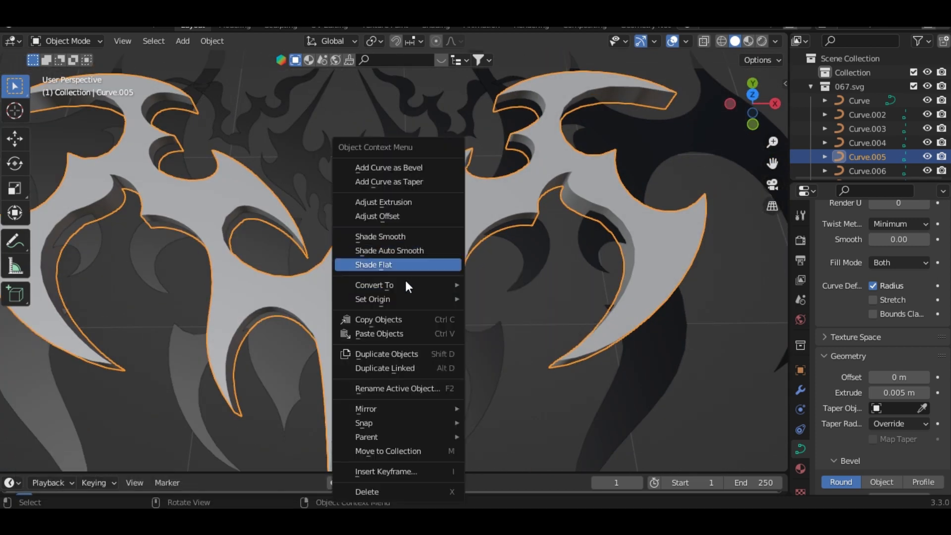
mouse_move(406, 284)
left_click(498, 300)
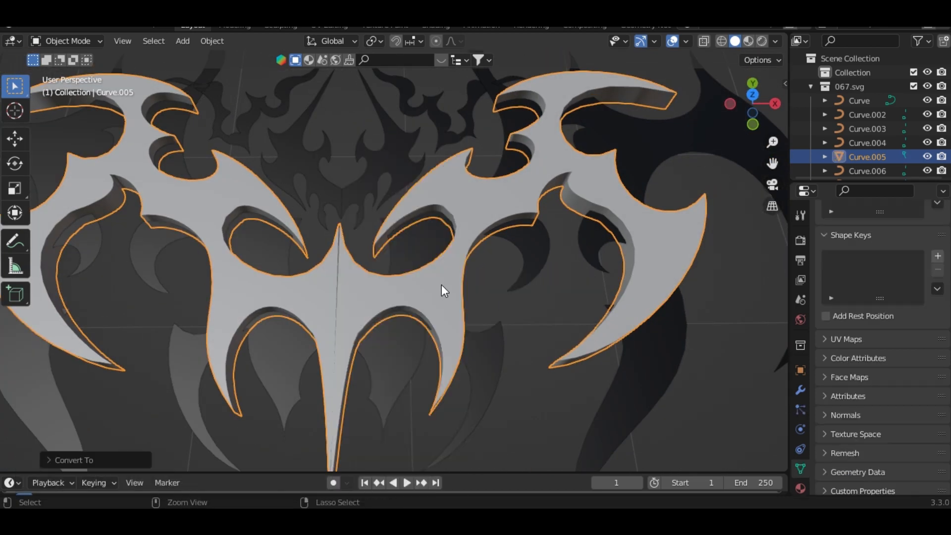
key("ctrl+z")
Duplicate all the extruded curves of the design in place
left_click(496, 290)
middle_click_drag(429, 223, 425, 251)
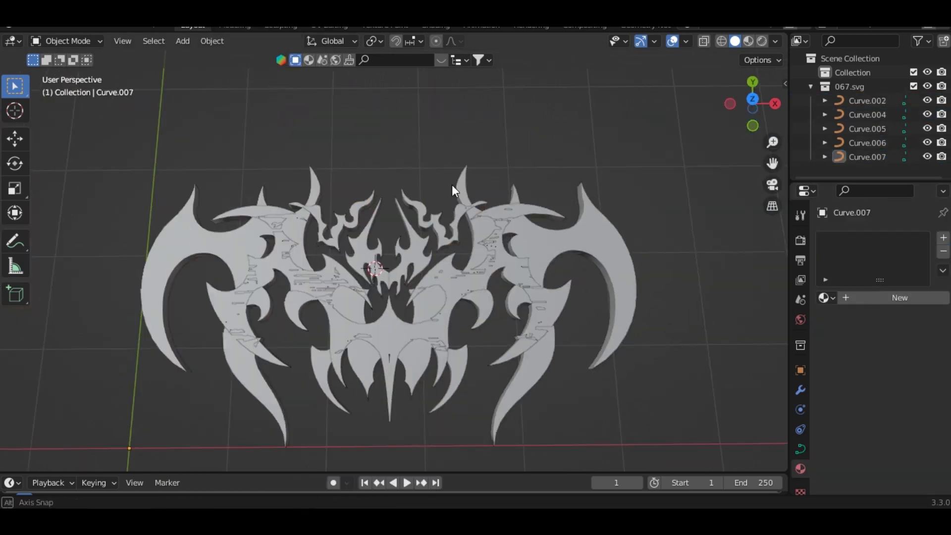
left_click(885, 85)
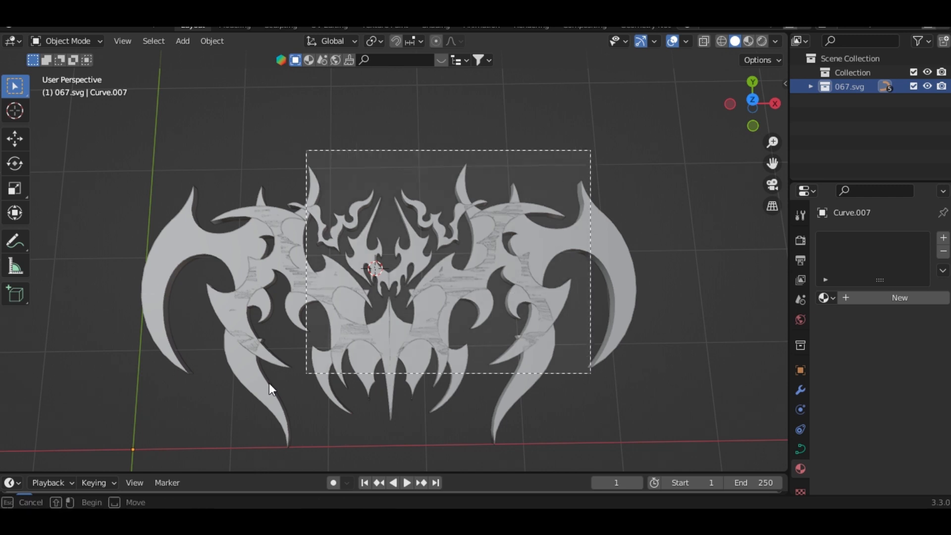
left_click_drag(269, 389, 169, 407)
key("shift+d")
right_click(458, 309)
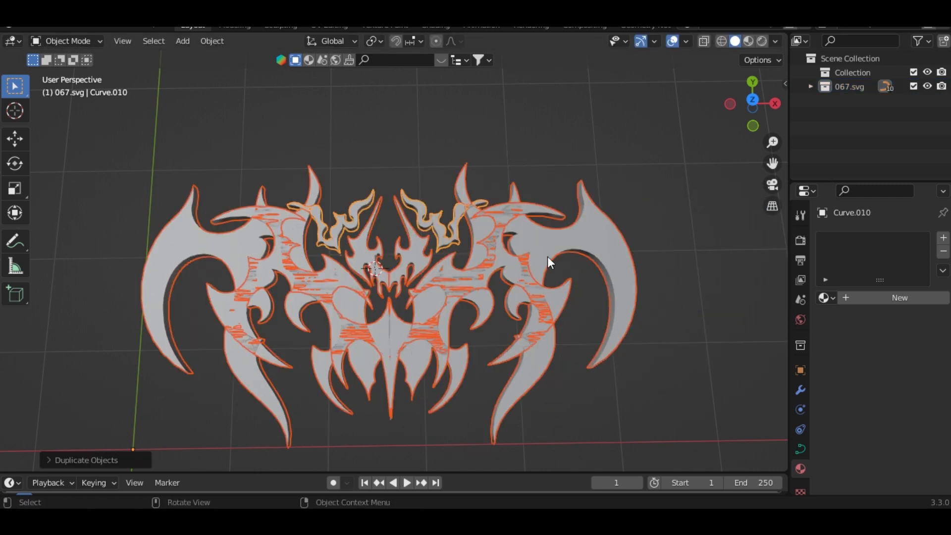
Move the duplicated curves to a new collection named back and exclude that collection from the view layer
key("m")
left_click(517, 258)
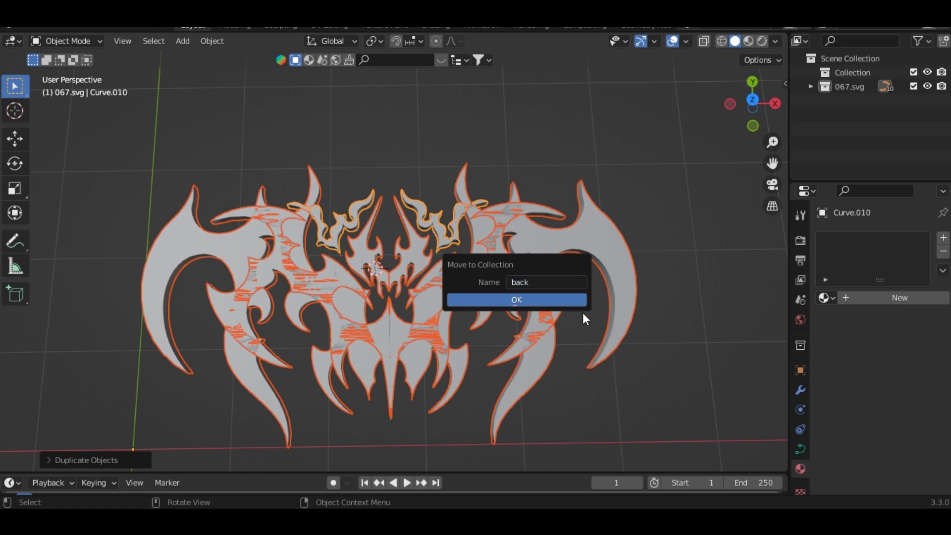
key("Return")
key("Return")
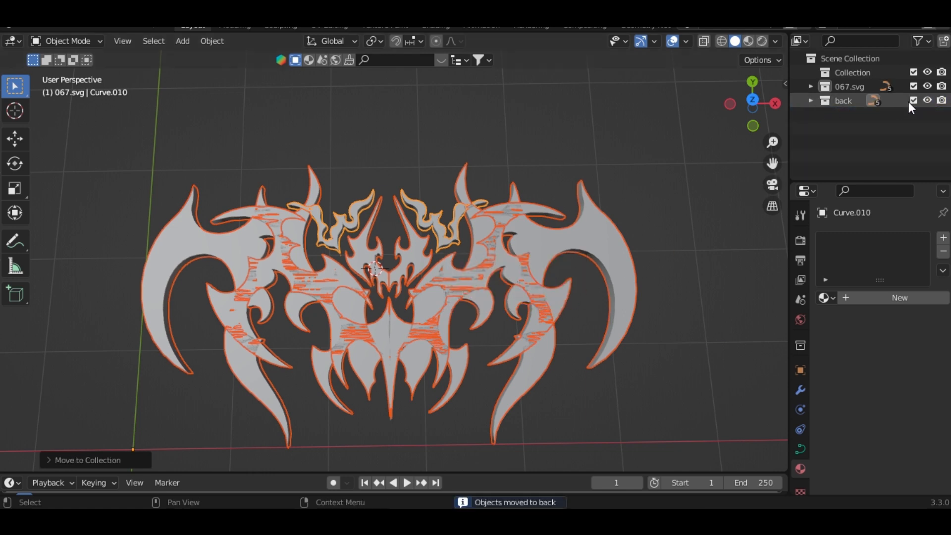
left_click(913, 101)
Add a Remesh modifier to the central flame-shaped crest
middle_click_drag(397, 151, 326, 183)
scroll(325, 183, "up", 6)
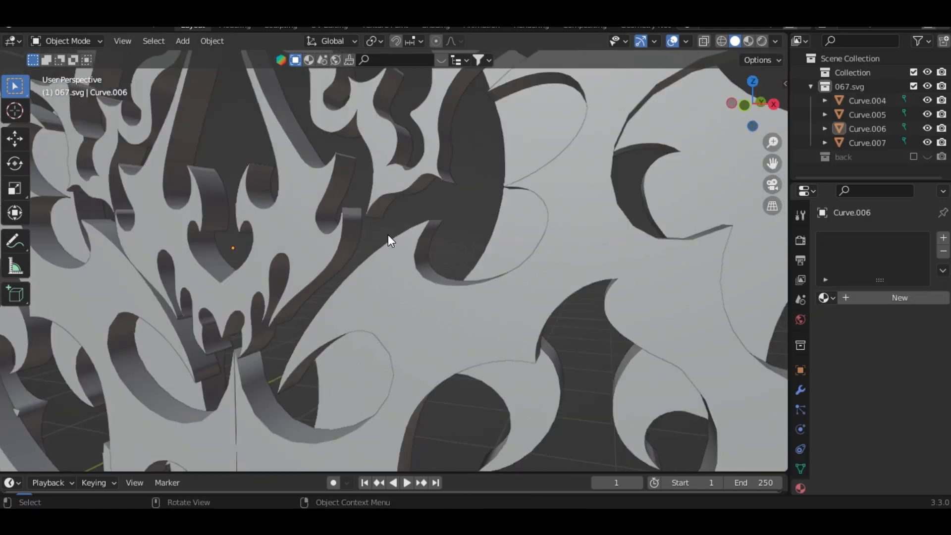
key("KP_1")
left_click(449, 219)
scroll(449, 219, "up", 2)
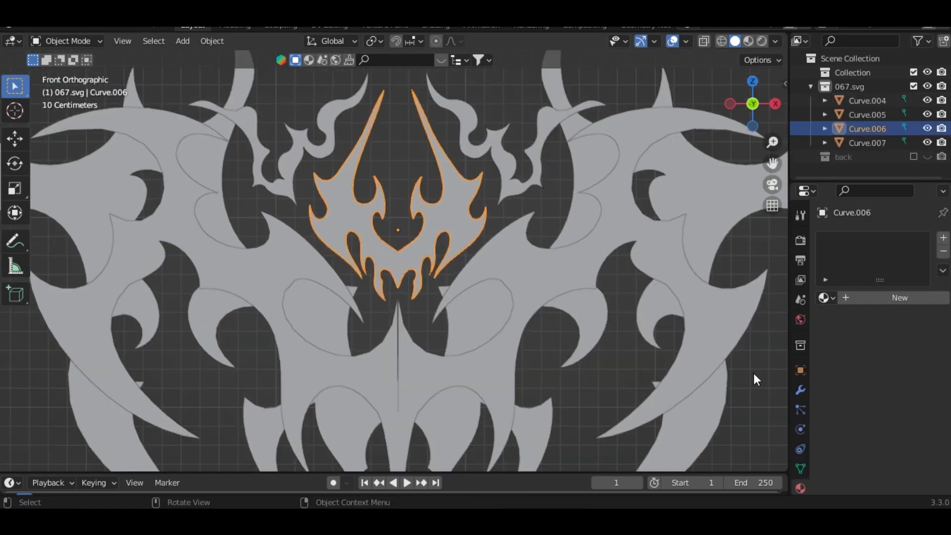
left_click(800, 389)
left_click(846, 238)
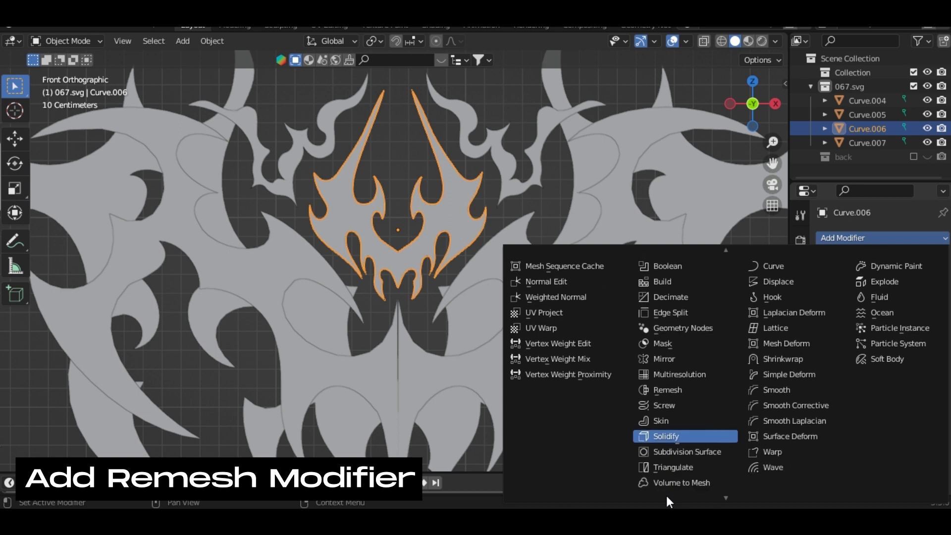
left_click(668, 376)
middle_click_drag(444, 201, 443, 249, "shift")
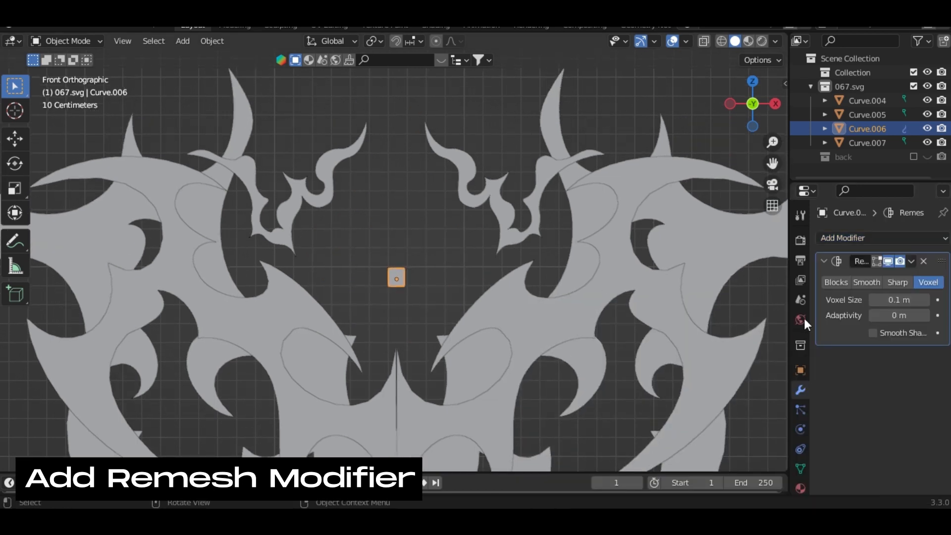
Set the central crest's Remesh voxel size to 0.0006 m
mouse_move(871, 299)
left_mouse_down()
mouse_move(837, 300)
mouse_move(881, 299)
mouse_move(854, 299)
mouse_move(864, 299)
left_mouse_up()
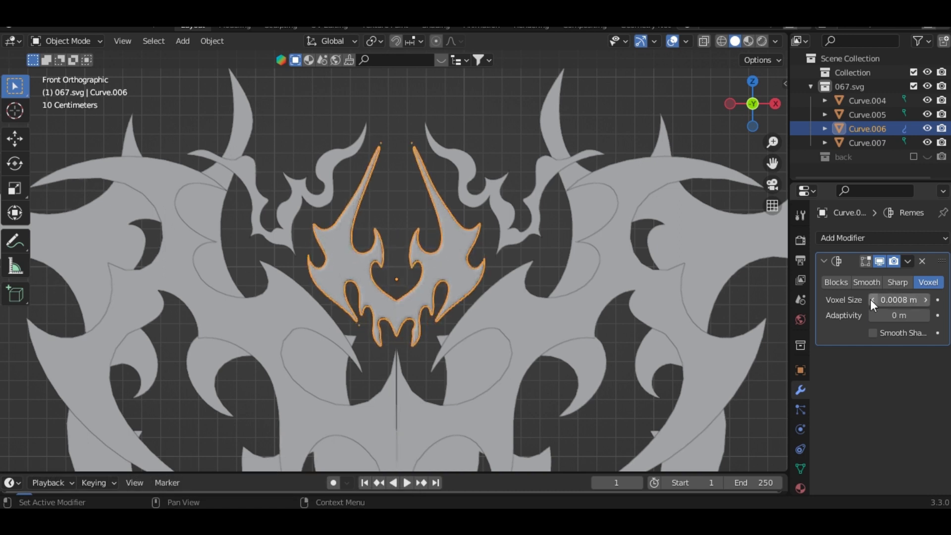
left_click(870, 299)
scroll(463, 314, "up", 5)
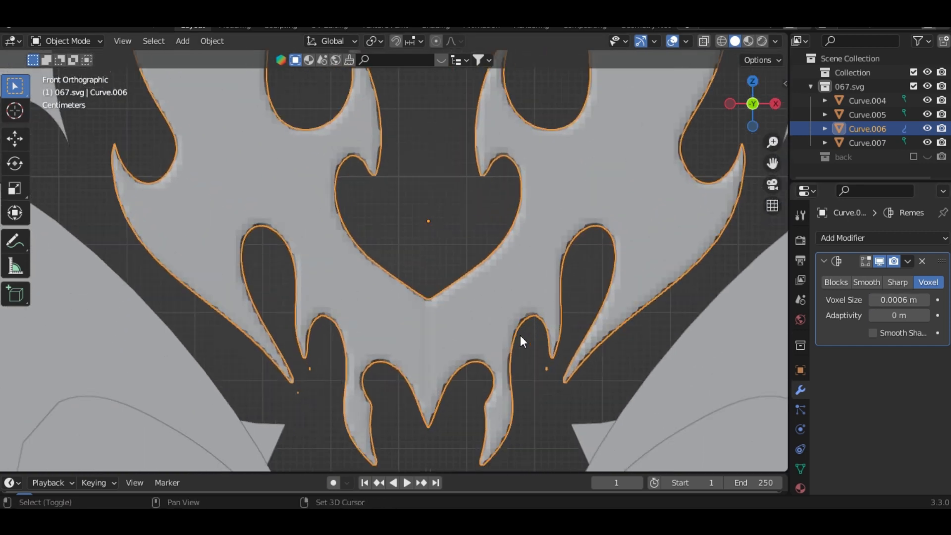
Apply the Remesh modifier on the central crest and shade the crest smooth
middle_click_drag(520, 334, 406, 248, "shift")
left_click(501, 347)
left_click(406, 247)
key("ctrl+a")
right_click(287, 189)
left_click(287, 189)
Remesh the paired flame horns beside the crest with a finer voxel size
middle_click_drag(347, 208, 445, 232)
left_click(483, 232)
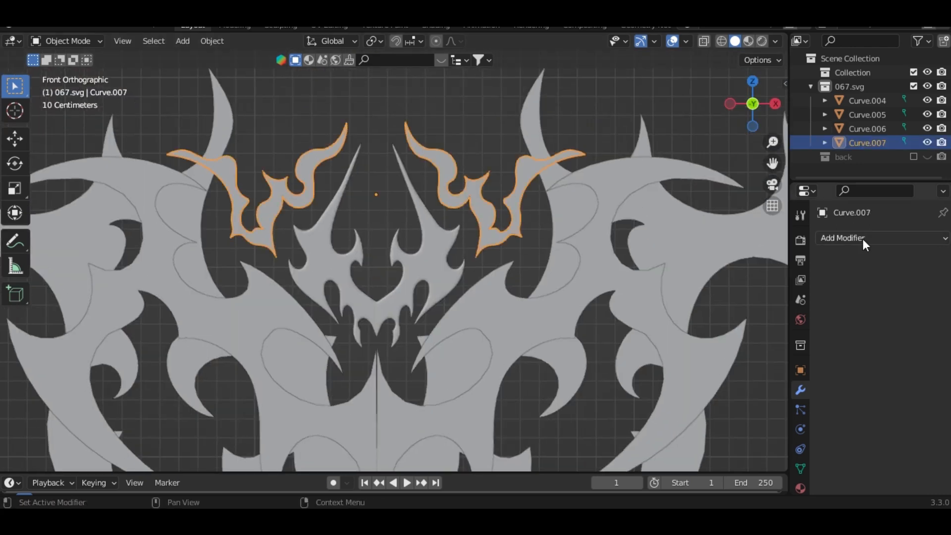
double_click(884, 298)
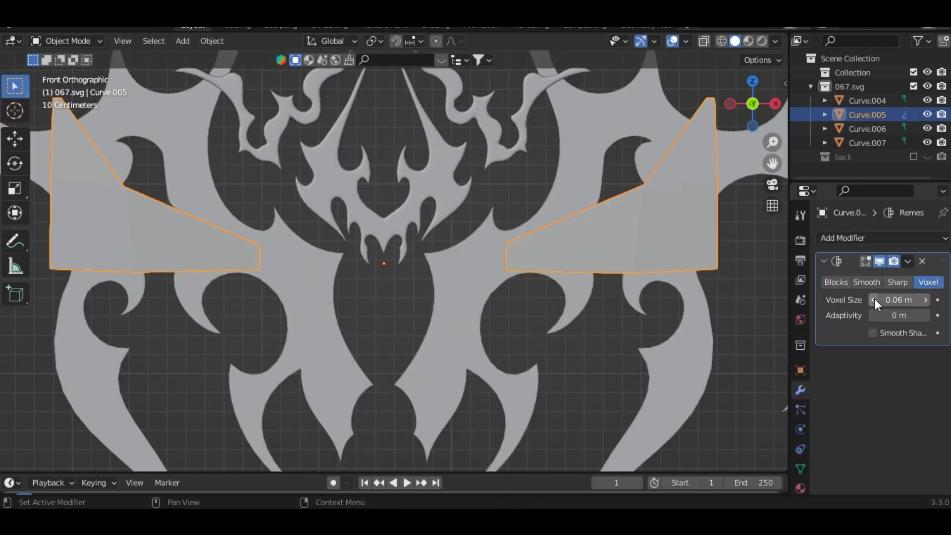
Set the front mask piece's Remesh voxel size to 0.0016 m, apply the modifier and shade the piece smooth
left_click_drag(874, 299, 798, 299)
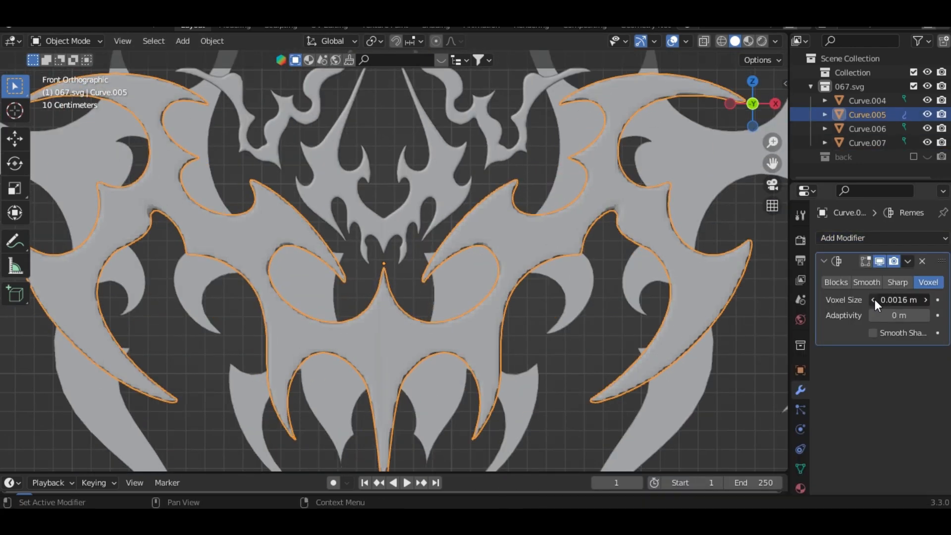
key("ctrl+a")
right_click(557, 233)
left_click(557, 233)
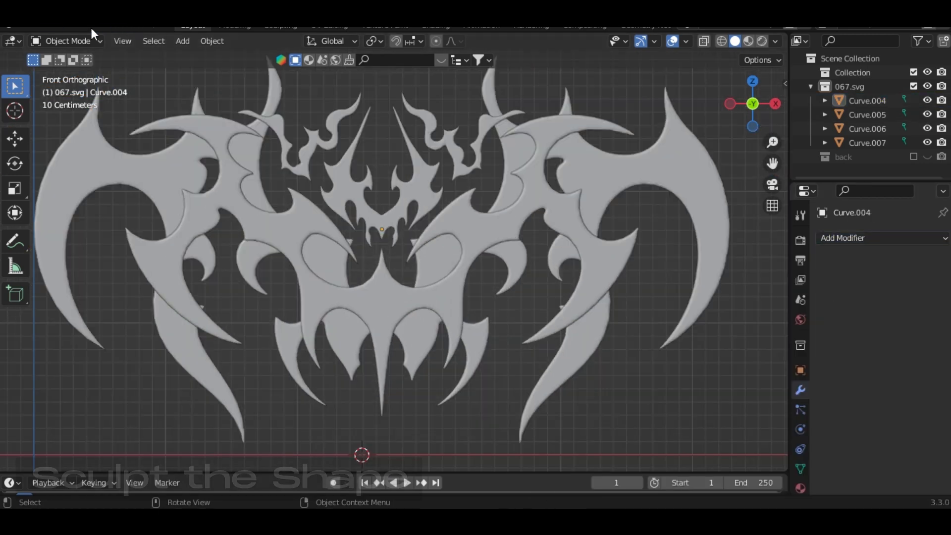
Enter Sculpt Mode on the large back wing shape (Curve.004) and hide the front mask piece (Curve.005) overlapping it
left_click(75, 40)
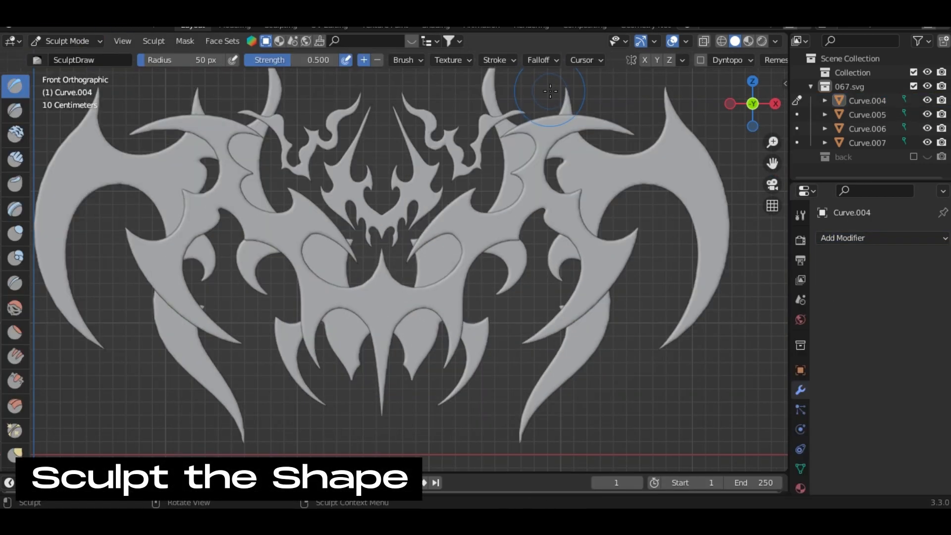
middle_click_drag(470, 151, 488, 204, "shift")
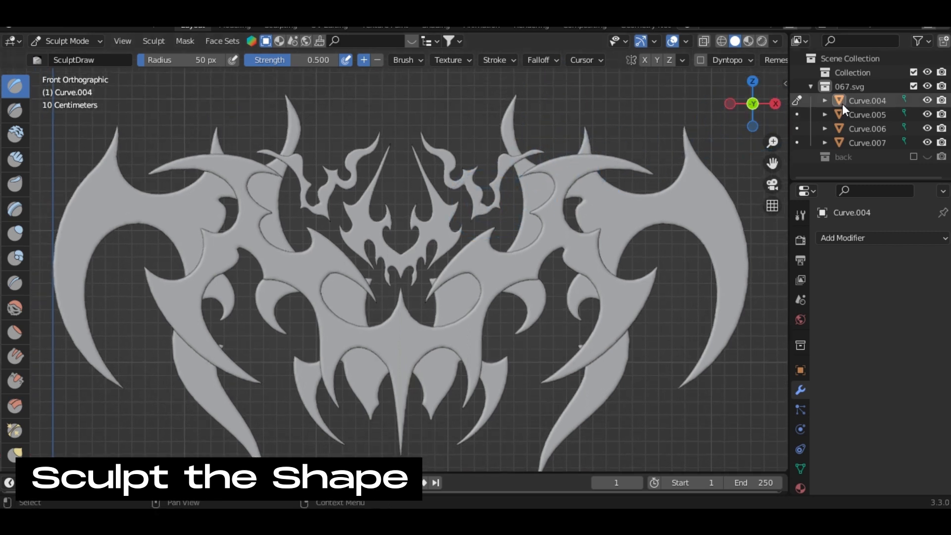
left_click(924, 102)
left_click(923, 102)
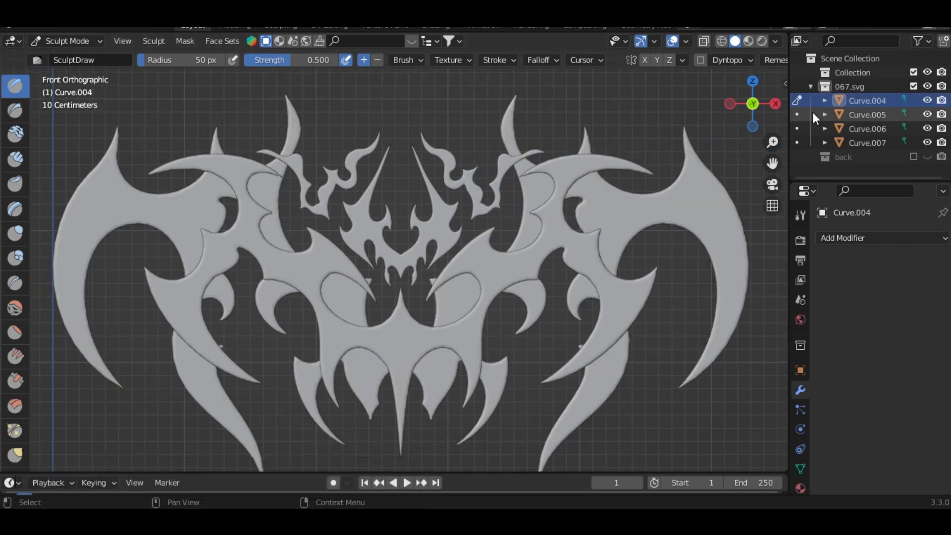
left_click(925, 114)
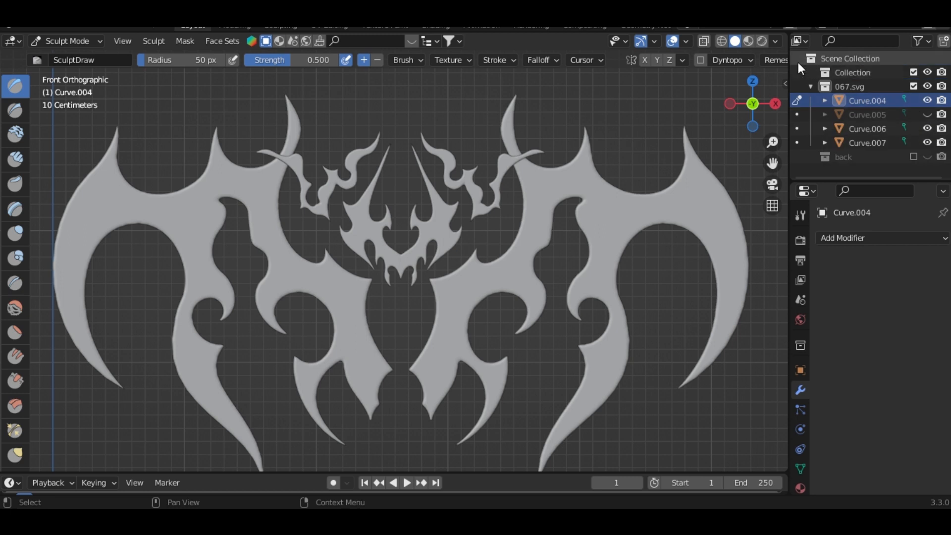
Set the viewport lighting to MatCap with the blue-purple normal-colour material
left_click(774, 41)
left_click(765, 111)
left_click(758, 140)
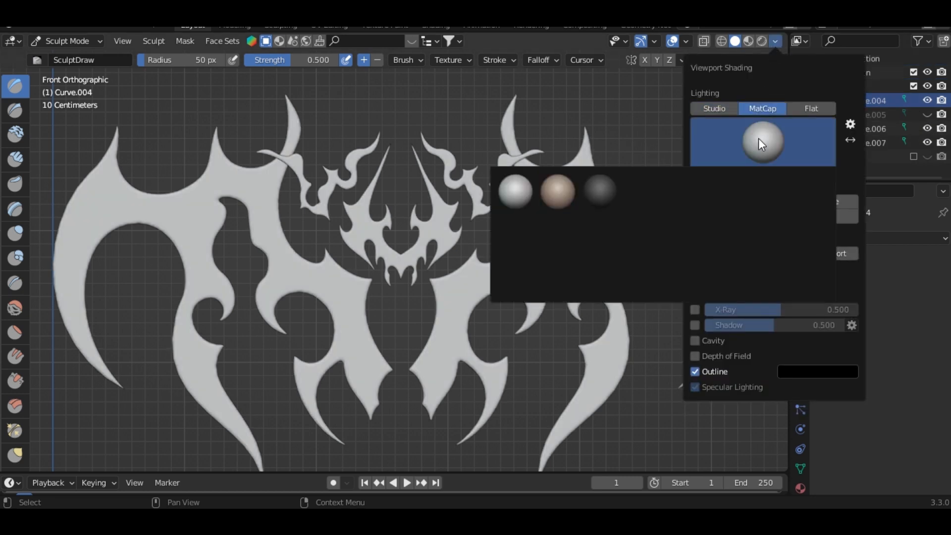
left_click(762, 191)
left_click(864, 98)
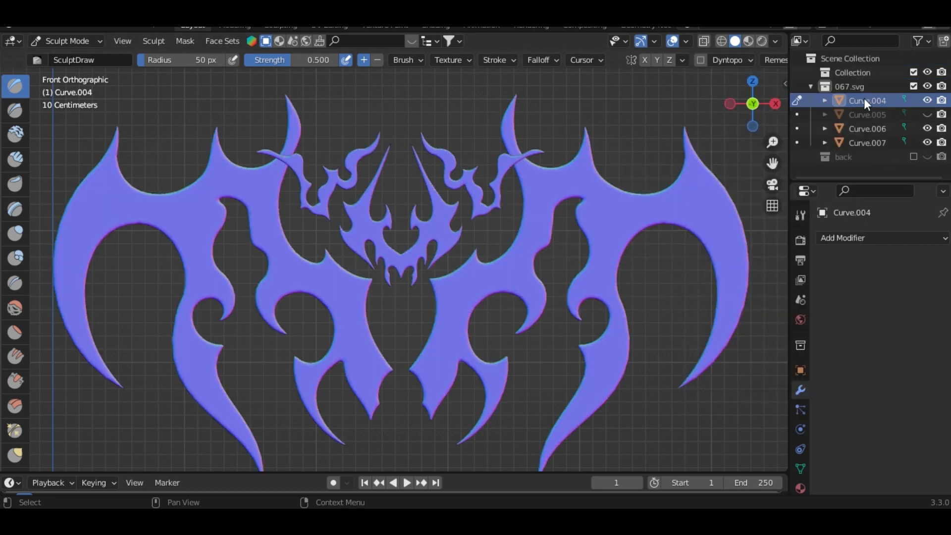
Set up the Smooth brush with strength 0.650, a 26 px radius and symmetry on X and Z
scroll(394, 198, "up", 2)
middle_click_drag(381, 197, 430, 201, "shift")
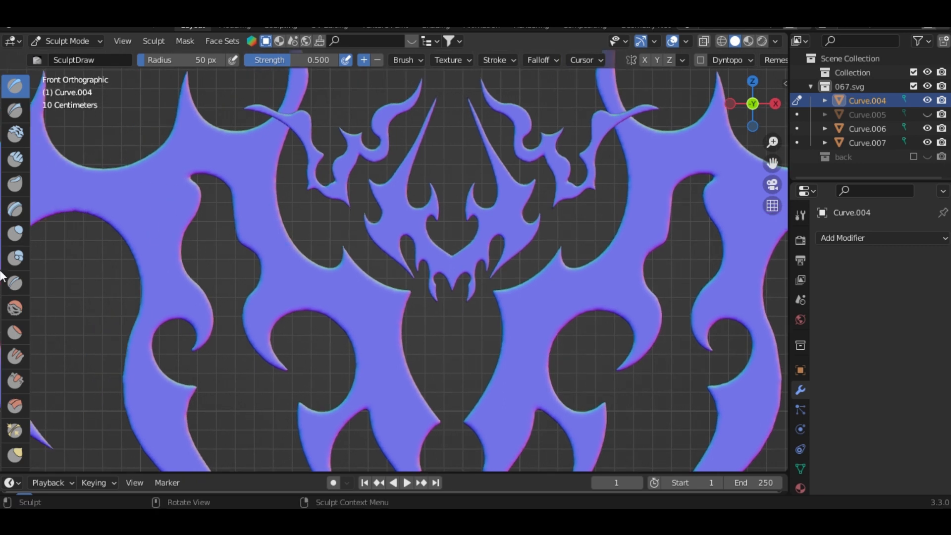
left_click(16, 314)
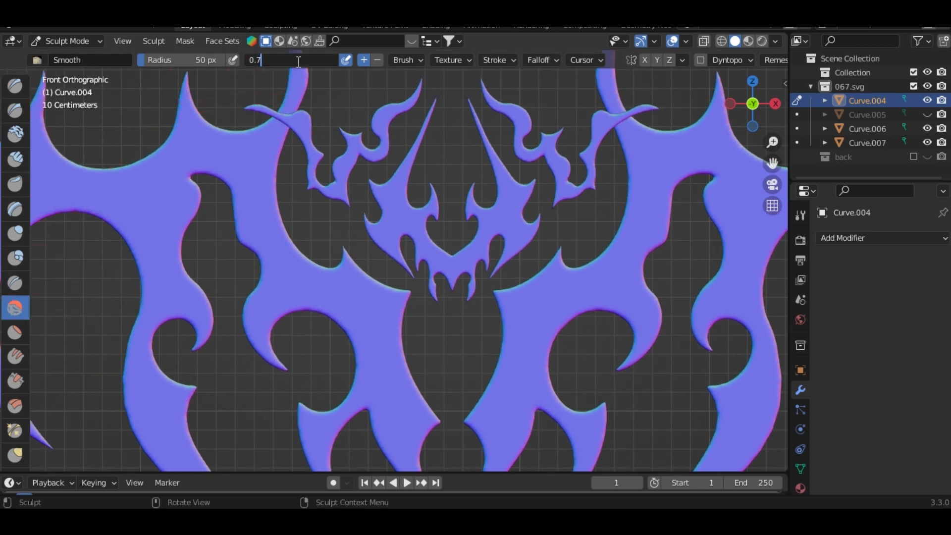
key("Escape")
middle_click_drag(389, 241, 392, 198, "shift")
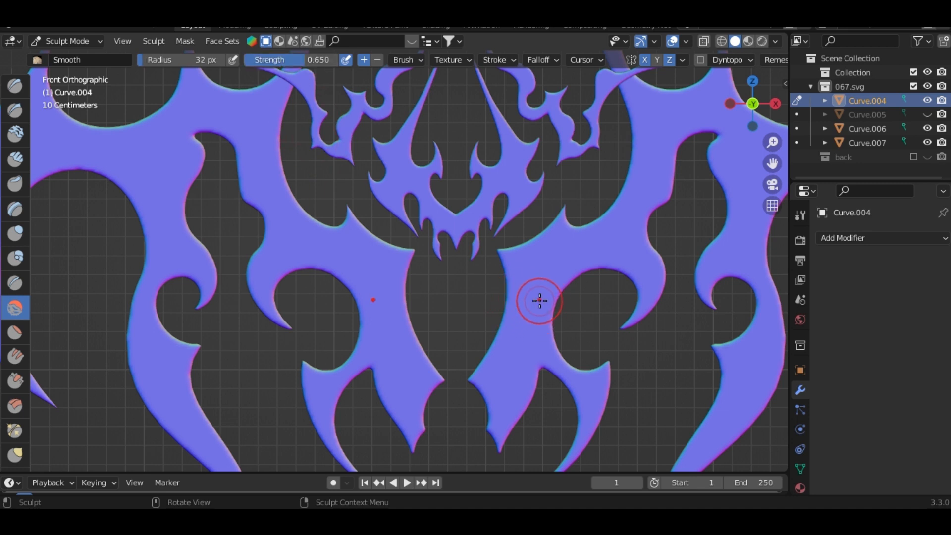
middle_click_drag(540, 301, 498, 260, "shift")
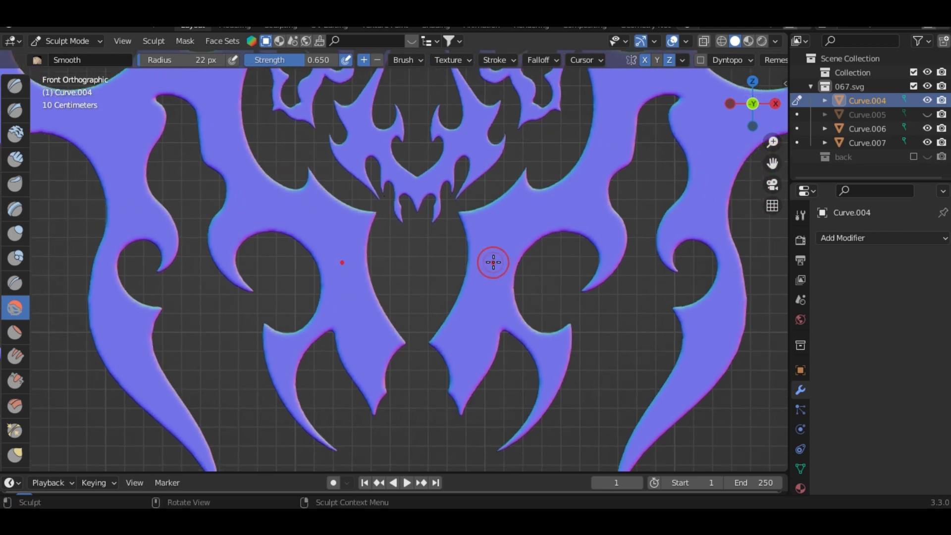
scroll(492, 262, "up", 1)
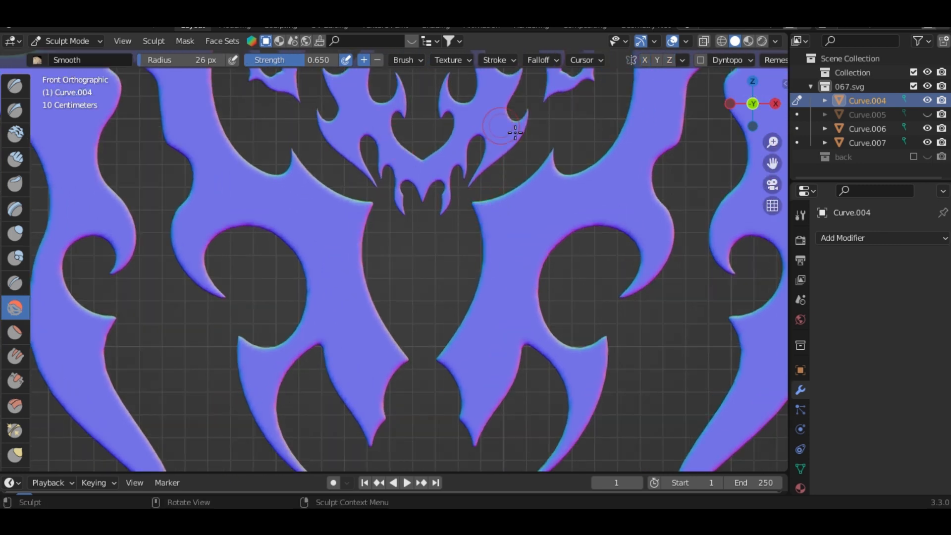
Smooth the outer and inner edges of the back wing shape into rounded contours, from the central prongs out to the large wing hooks
left_click_drag(479, 206, 526, 345)
scroll(526, 345, "down", 1)
middle_click_drag(526, 345, 509, 338, "shift")
left_click_drag(485, 326, 552, 321)
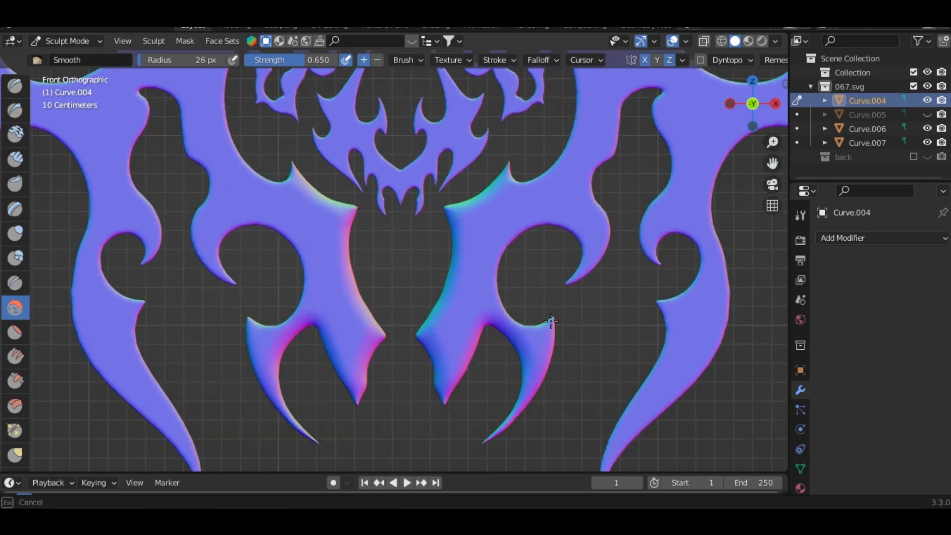
left_click_drag(574, 219, 554, 176)
scroll(555, 175, "down", 1)
middle_click_drag(555, 176, 461, 276, "shift")
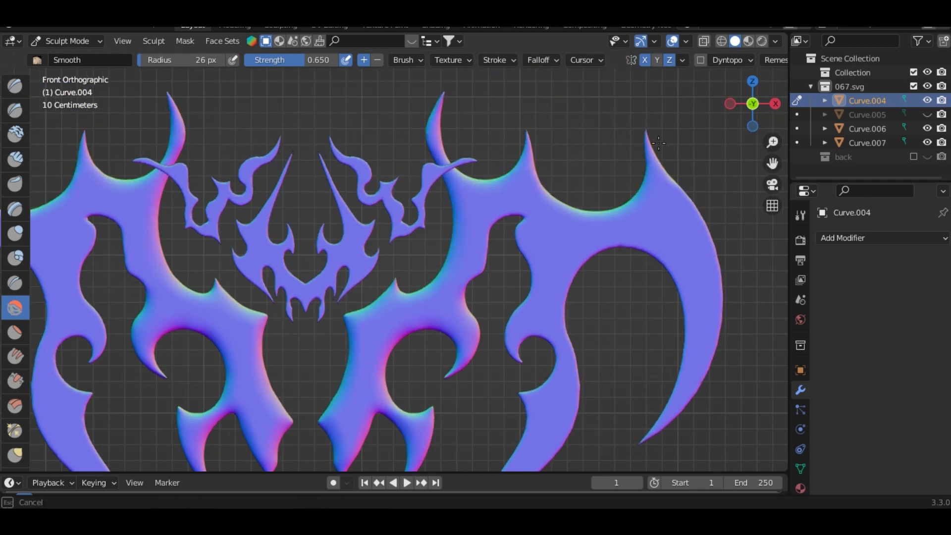
middle_click_drag(464, 340, 442, 263, "shift")
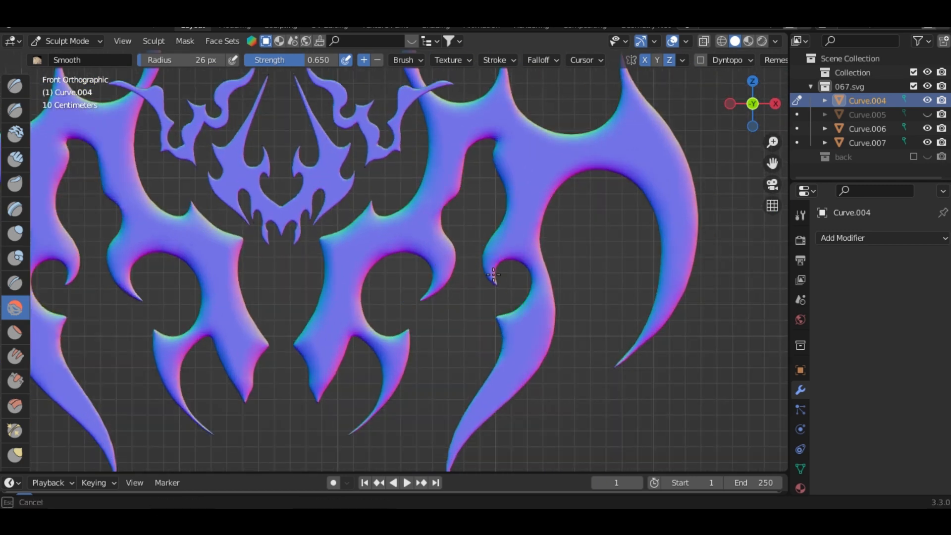
Unhide the front mask piece (Curve.005), make it the sculpting target and turn on X symmetry for it
scroll(373, 267, "down", 3)
scroll(373, 267, "up", 3)
left_click(927, 115)
key("alt+q")
scroll(649, 178, "down", 1)
left_click(644, 61)
Smooth the edges of the front mask piece, covering the eye openings, fangs, central spike and upper curved horns
scroll(486, 189, "up", 2)
left_click_drag(385, 208, 466, 262)
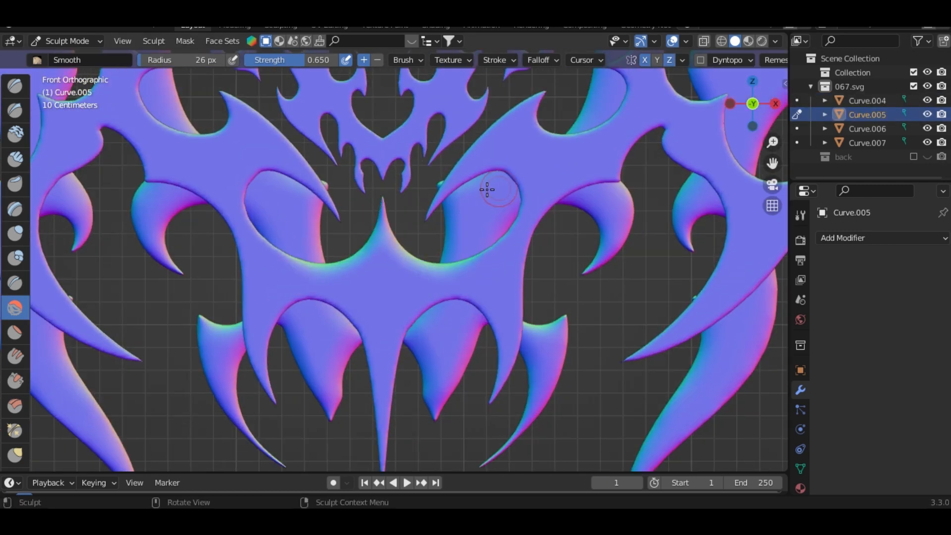
mouse_move(432, 196)
left_mouse_down()
mouse_move(529, 122)
mouse_move(505, 335)
mouse_move(421, 322)
left_mouse_up()
scroll(421, 322, "down", 1)
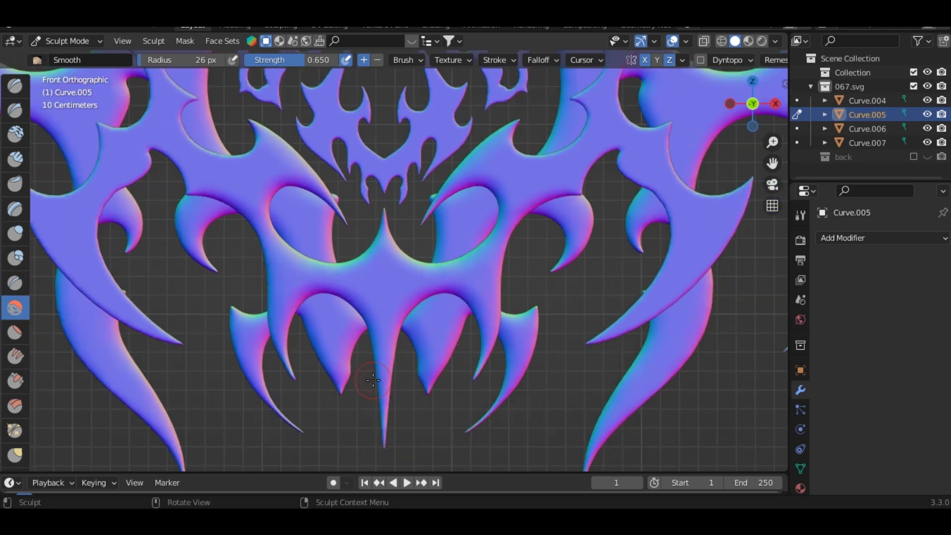
middle_click_drag(594, 112, 518, 259, "shift")
scroll(518, 259, "up", 1)
left_click_drag(518, 259, 567, 199)
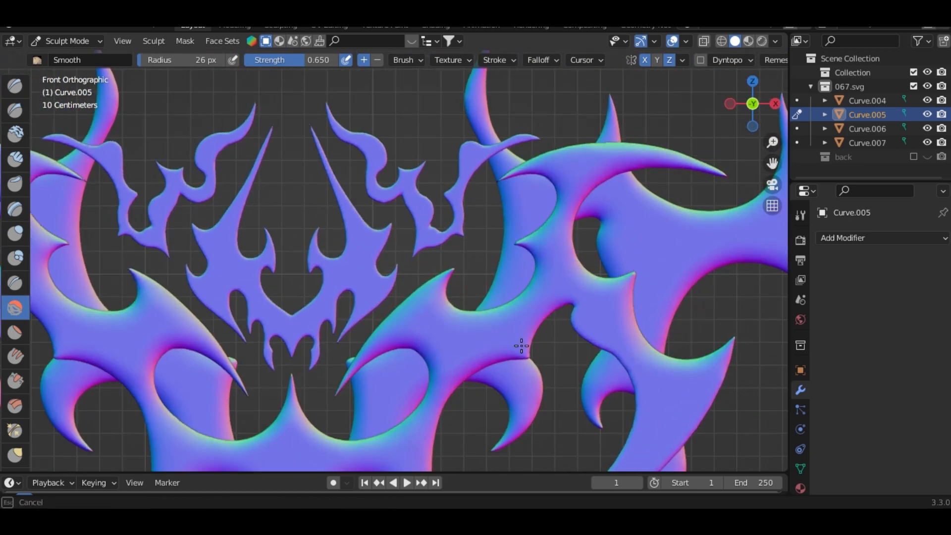
Switch sculpting to the central flame crest (Curve.006) and smooth its edges from the long spikes to the lower prongs
scroll(608, 343, "down", 5)
key("alt+q")
scroll(449, 255, "up", 4)
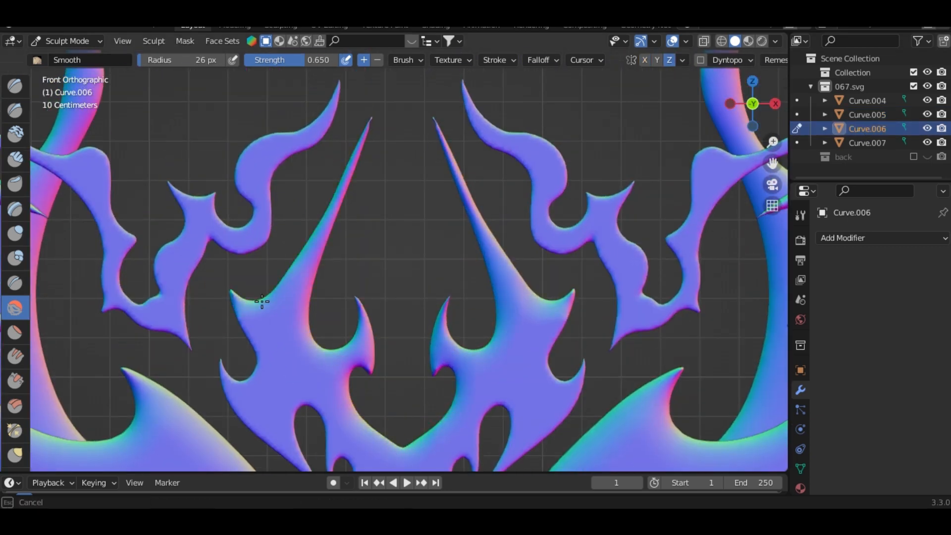
middle_click_drag(262, 301, 254, 189, "shift")
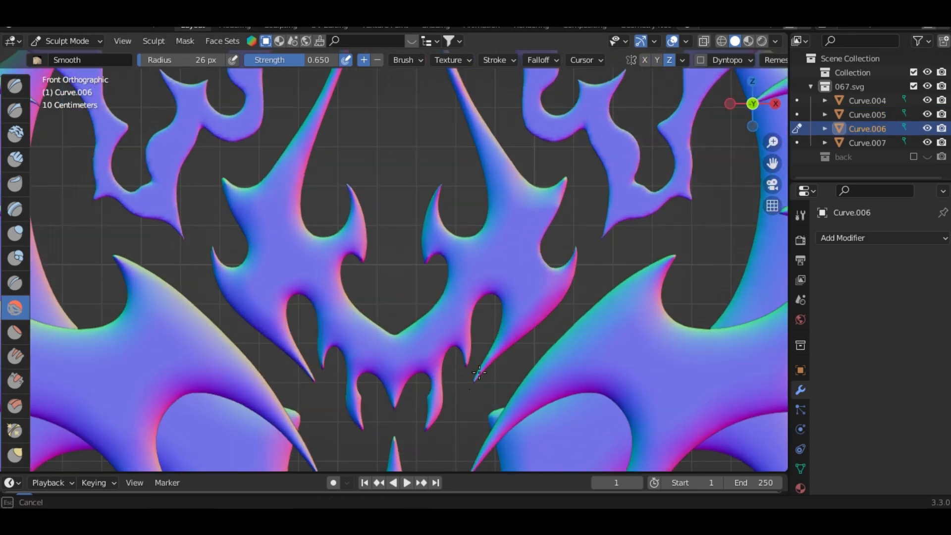
Switch sculpting to the paired flame horns (Curve.007) and smooth their edges with X symmetry
scroll(429, 404, "down", 5)
key("alt+q")
scroll(405, 209, "up", 5)
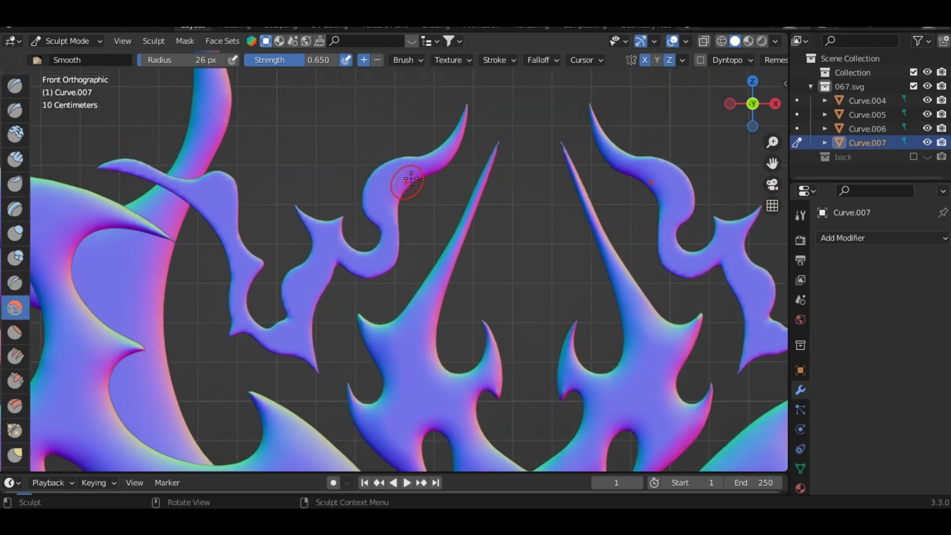
left_click_drag(410, 179, 257, 343)
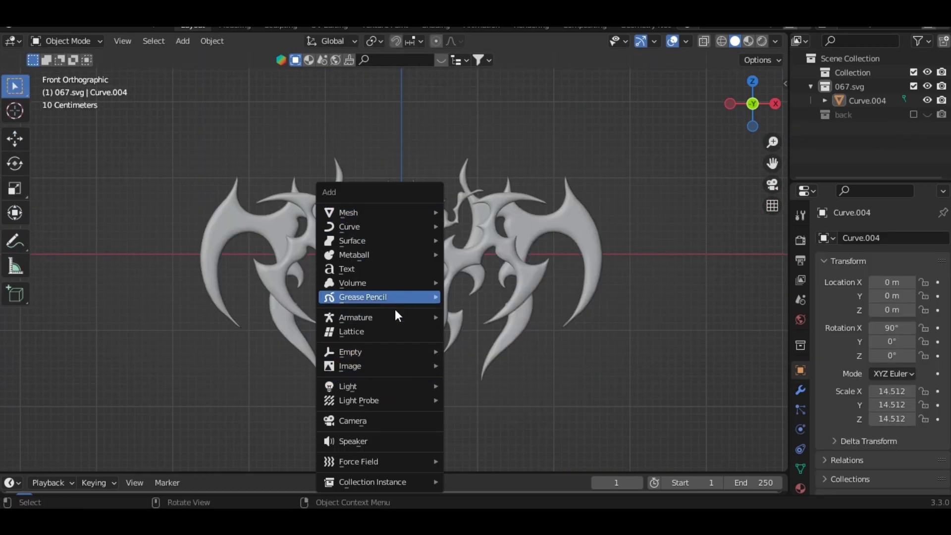
Add a camera, look through it and move it back about 8.8 m along its local Z axis to frame the mask
left_click(374, 421)
key("grave")
left_click(333, 328)
key("g")
key("z")
key("z")
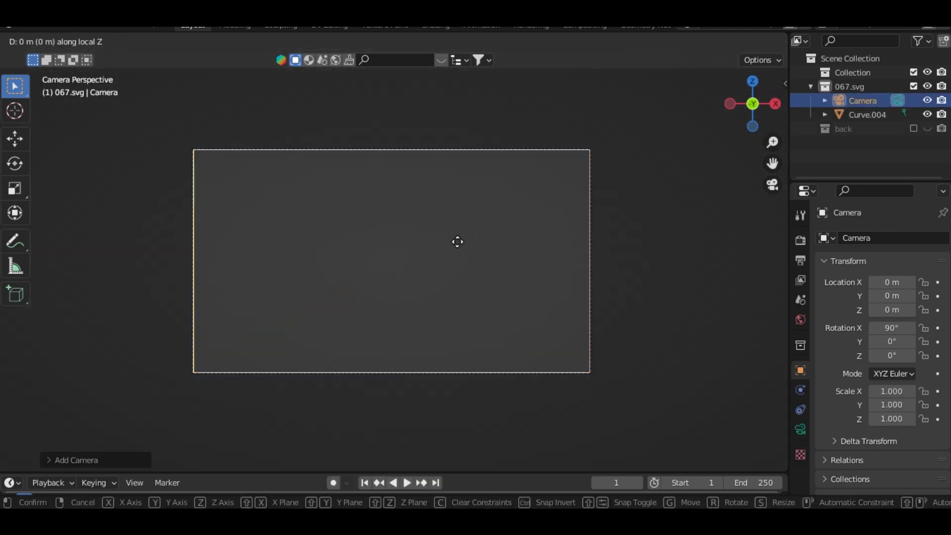
left_click(414, 376)
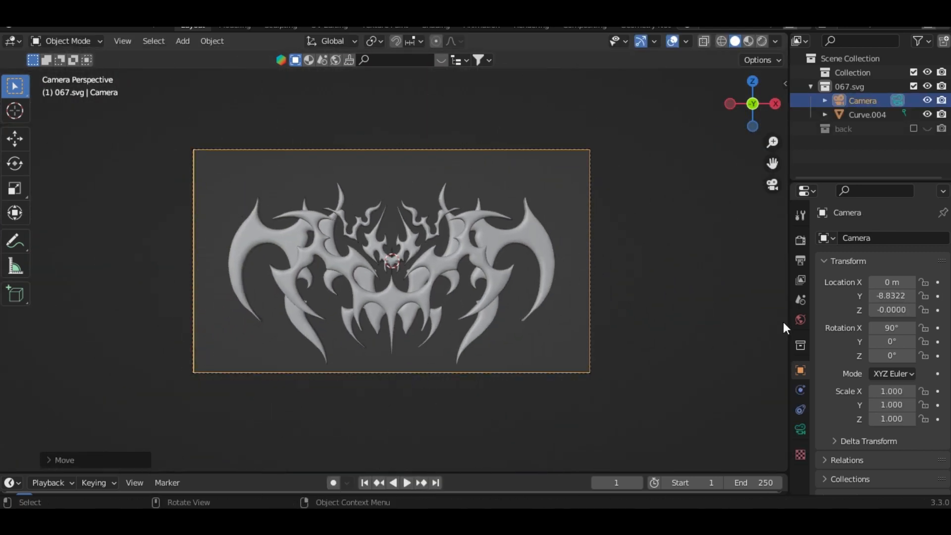
Set the output resolution to 3000 × 3000 px
left_click(800, 261)
left_click_drag(891, 256, 906, 270)
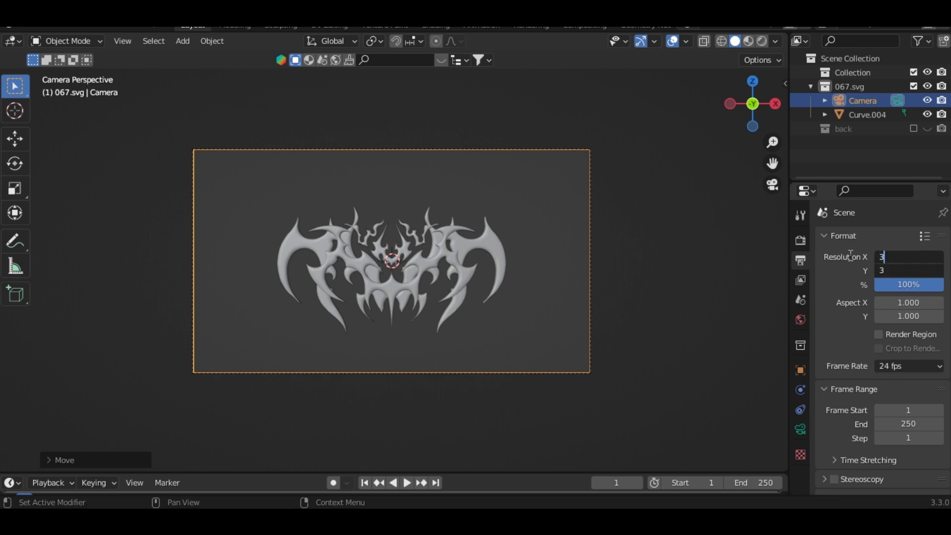
key("Return")
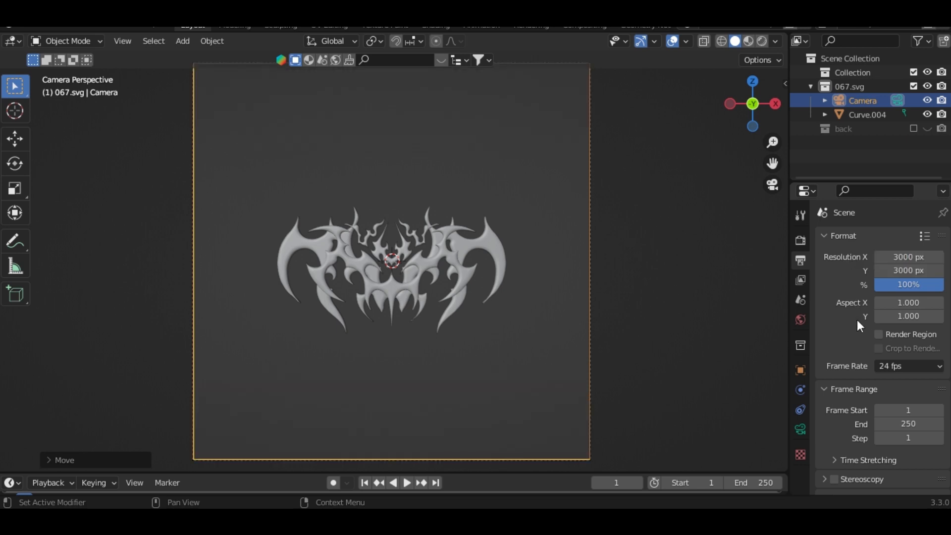
Move the camera about 2.35 m closer to the mask along its local Z axis
key("g")
key("z")
key("z")
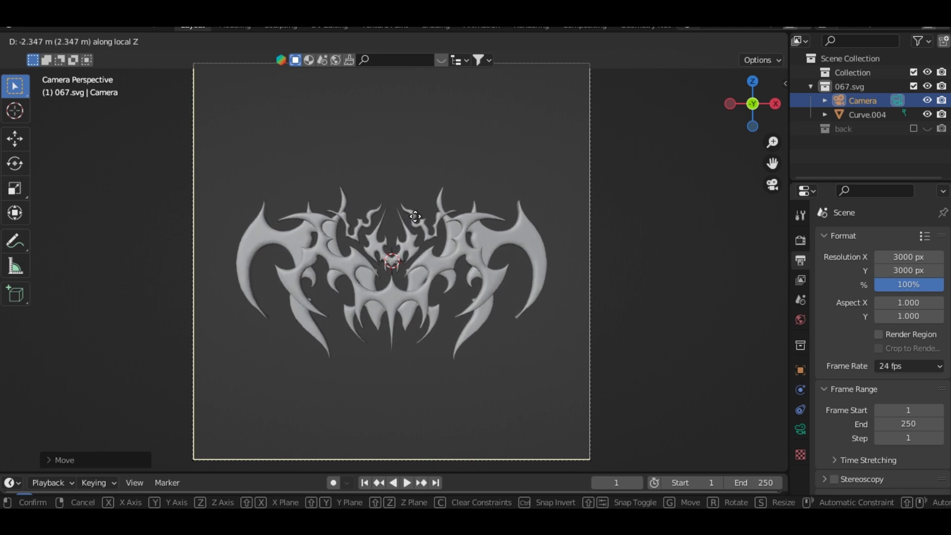
left_click(416, 214)
scroll(641, 240, "down", 3)
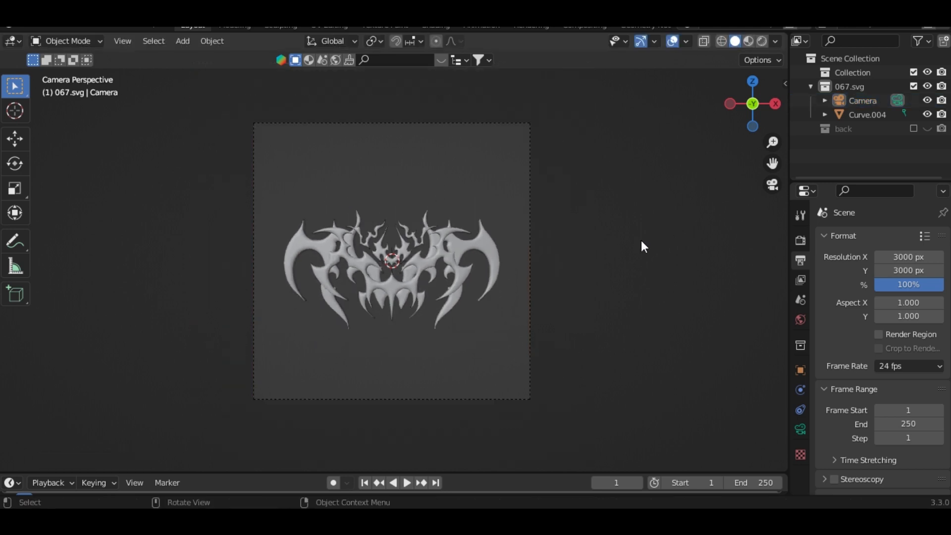
scroll(530, 284, "up", 1)
scroll(530, 289, "up", 2)
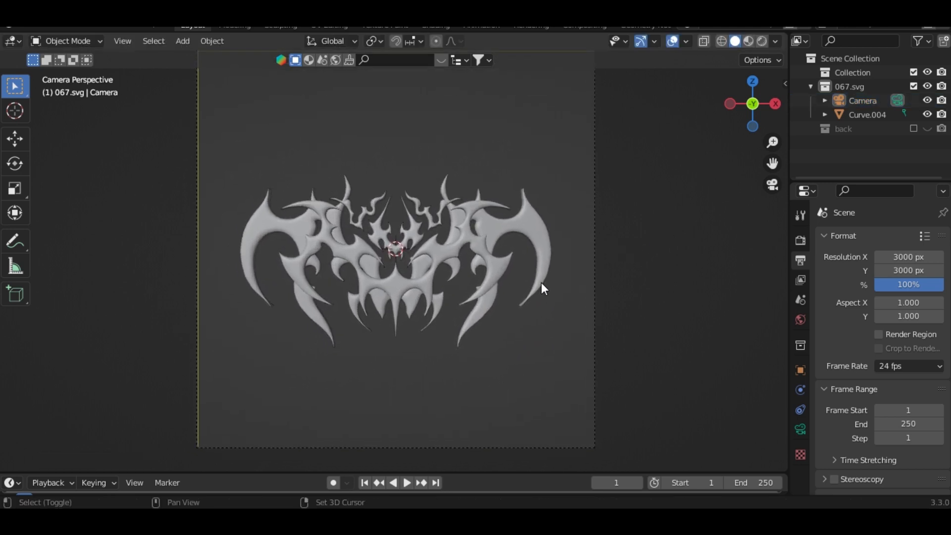
Set the camera's focal length to 50 mm
left_click(800, 429)
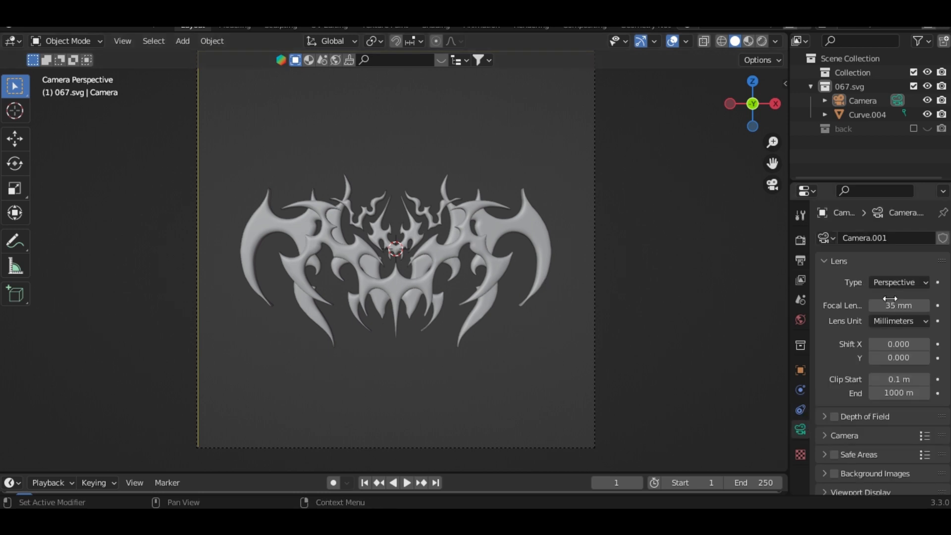
left_click(892, 301)
type("5")
type("0")
key("Return")
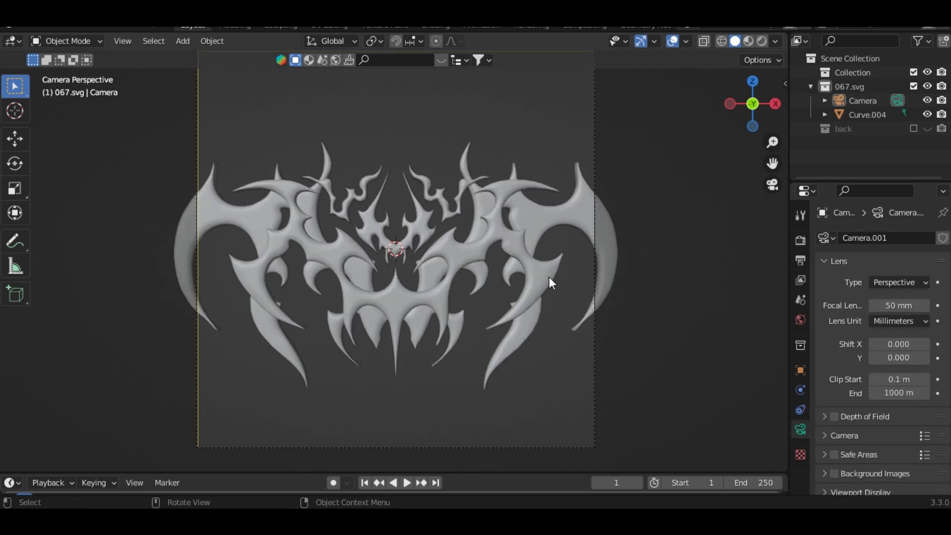
left_click(595, 239)
key("g")
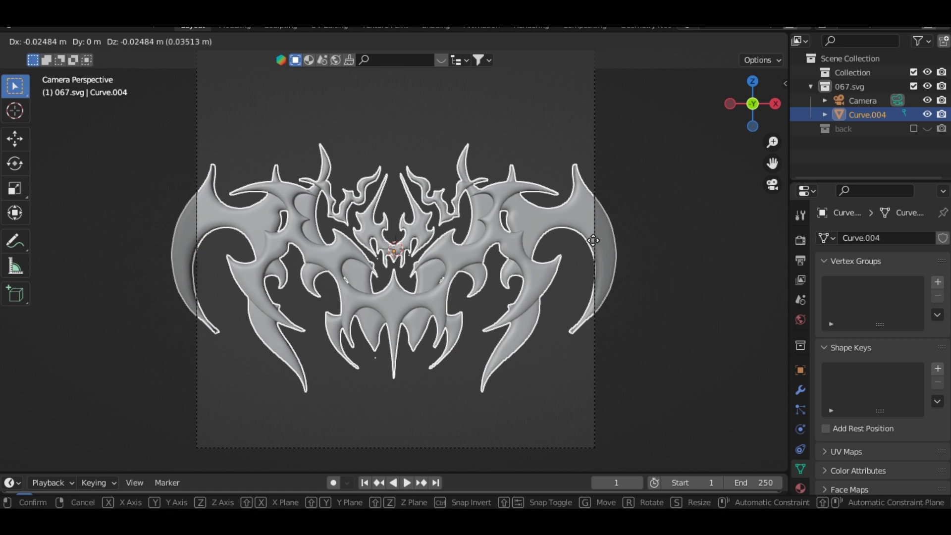
key("Escape")
Move the camera back along its local Z axis until the whole mask fits inside the square frame
left_click(596, 326)
key("g")
key("z")
key("z")
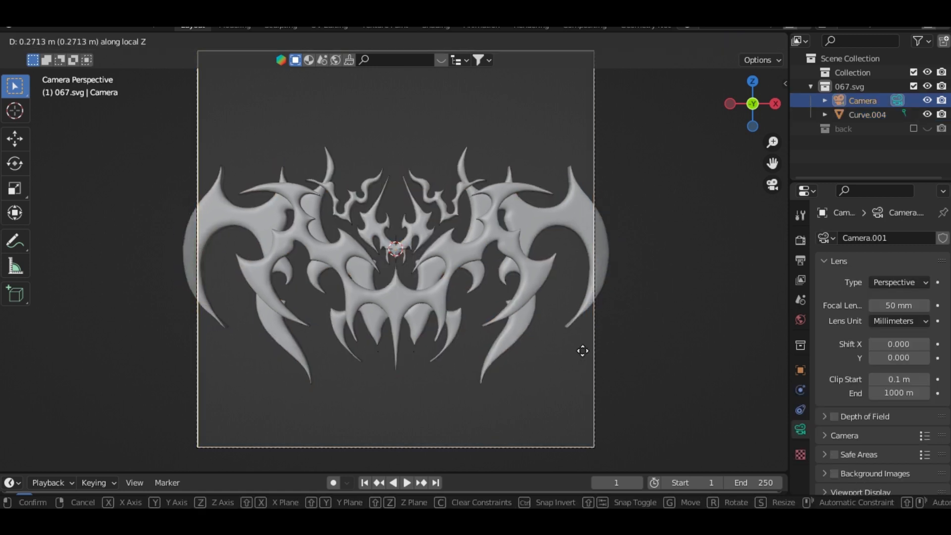
left_click(554, 387)
left_click(596, 335)
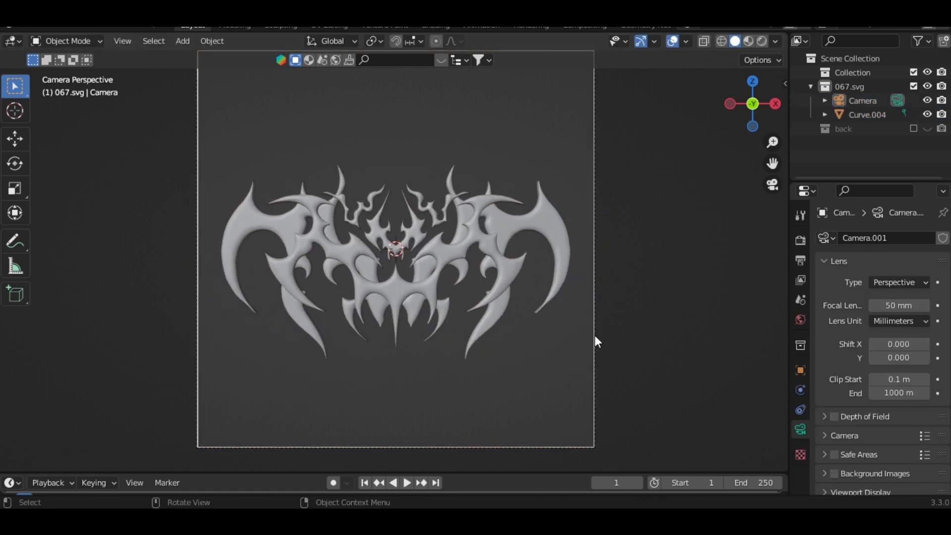
scroll(579, 309, "down", 2)
scroll(580, 311, "up", 2)
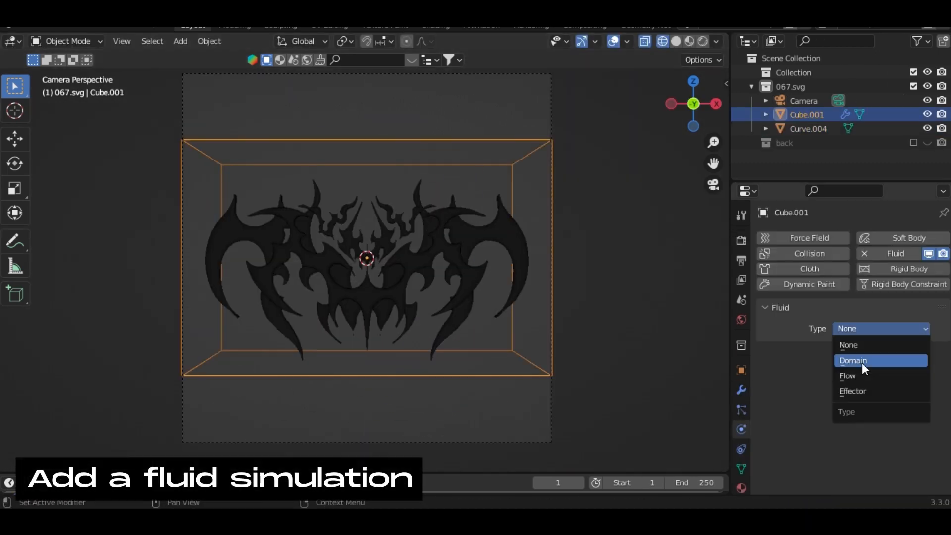
Set the fluid physics type of the box surrounding the mask to Domain and go through its liquid settings
left_click(862, 365)
scroll(828, 355, "down", 10)
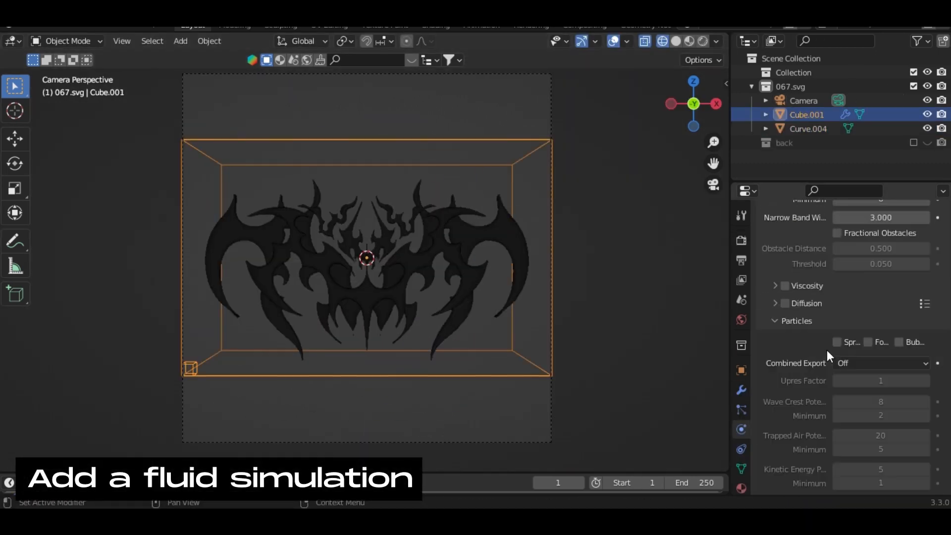
scroll(828, 356, "down", 5)
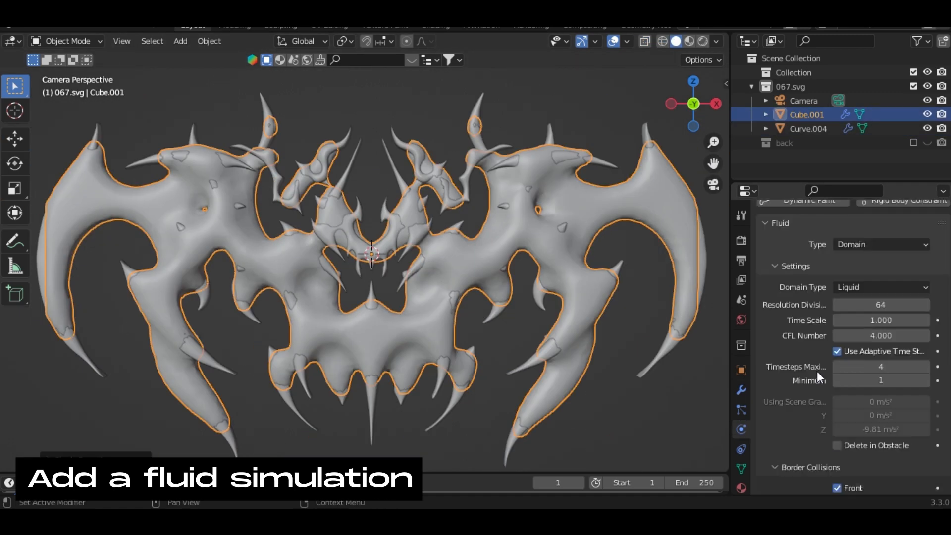
scroll(818, 376, "down", 10)
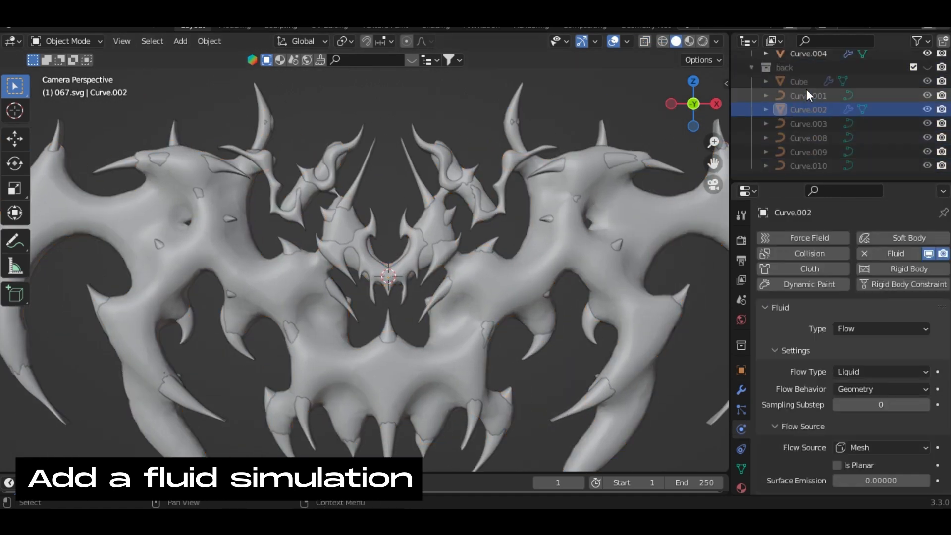
Select the Cube domain in the back collection and review its fluid mesh and guides settings
left_click(807, 89)
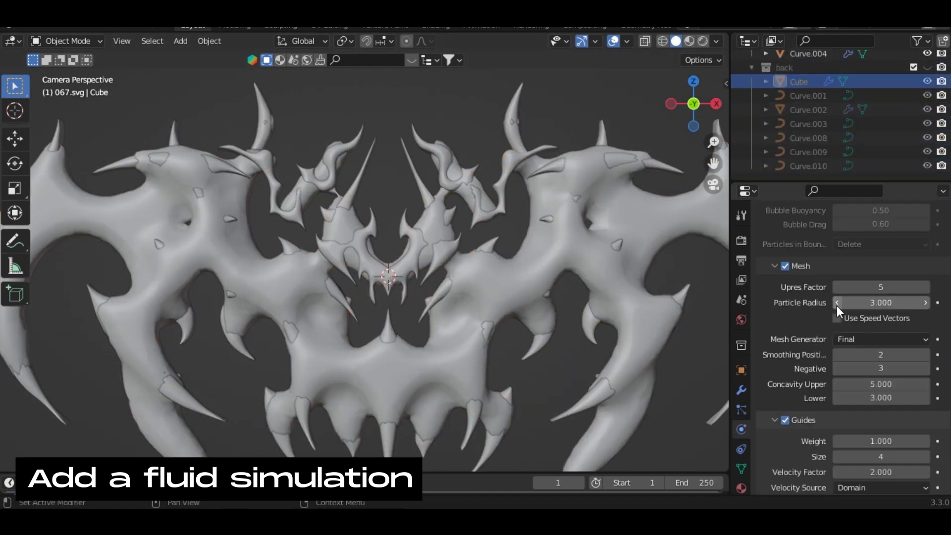
scroll(836, 305, "down", 2)
scroll(811, 131, "up", 5)
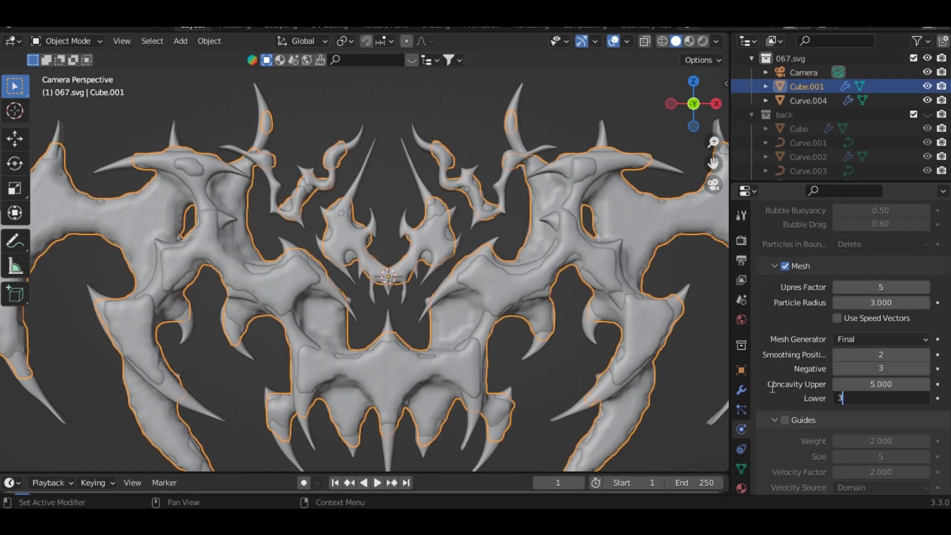
Set the Cube.001 domain mesh's lower concavity to 3 and enable guides with a weight of 1 and size of 4
key("Return")
scroll(792, 396, "down", 2)
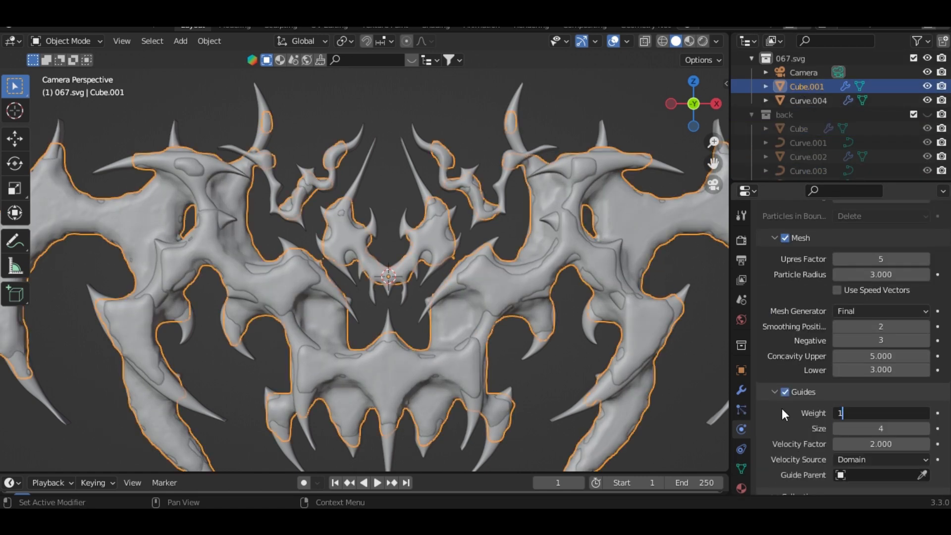
Select the Cube.001 fluid domain and hide the Curve.004 mask mesh in the viewport
left_click(811, 117)
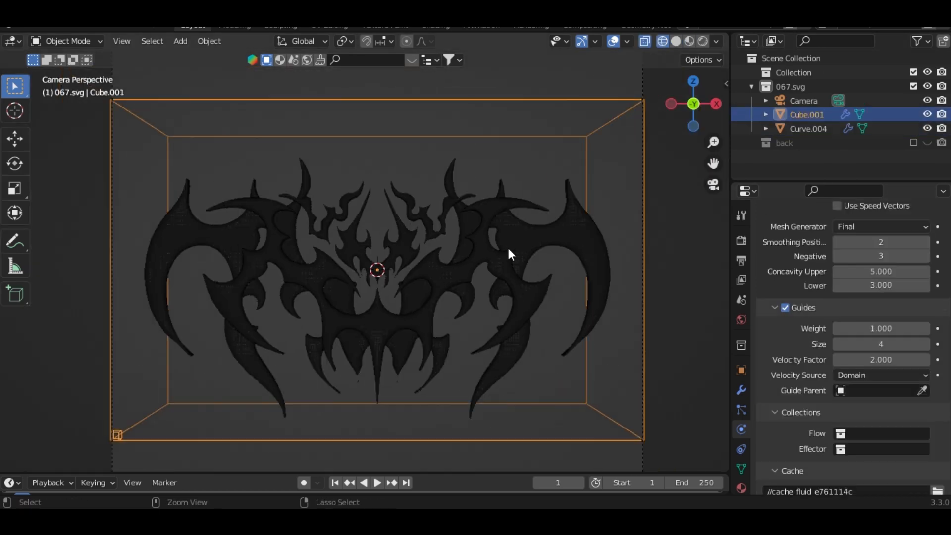
left_click(927, 129)
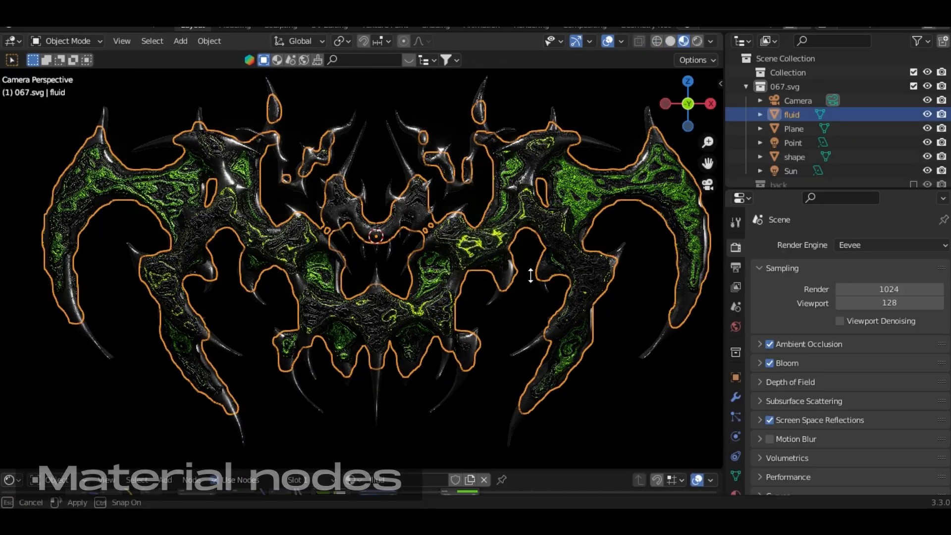
Enlarge the shader node editor and examine how Layer Weight, ColorRamp and Mix Shader combine two Principled BSDFs in the fluid material
left_click_drag(529, 466, 529, 241)
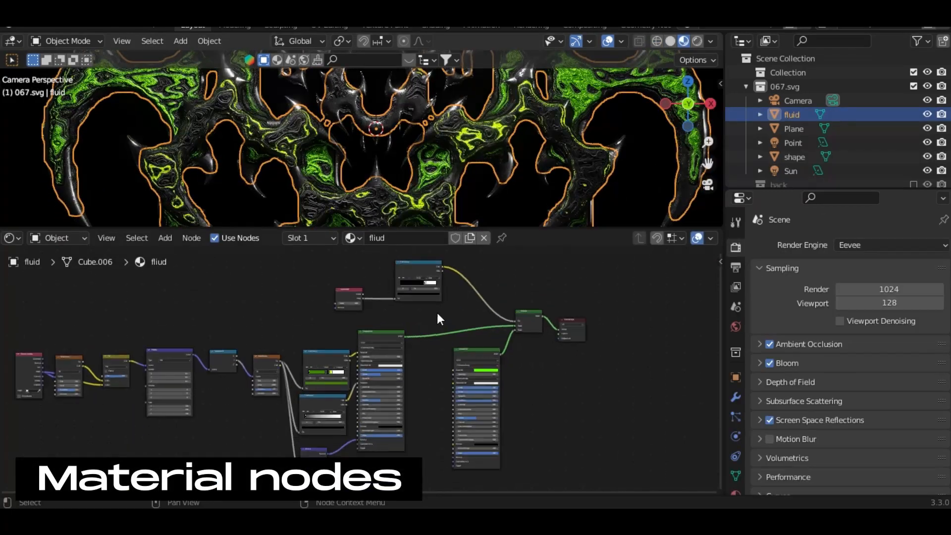
scroll(461, 353, "up", 3)
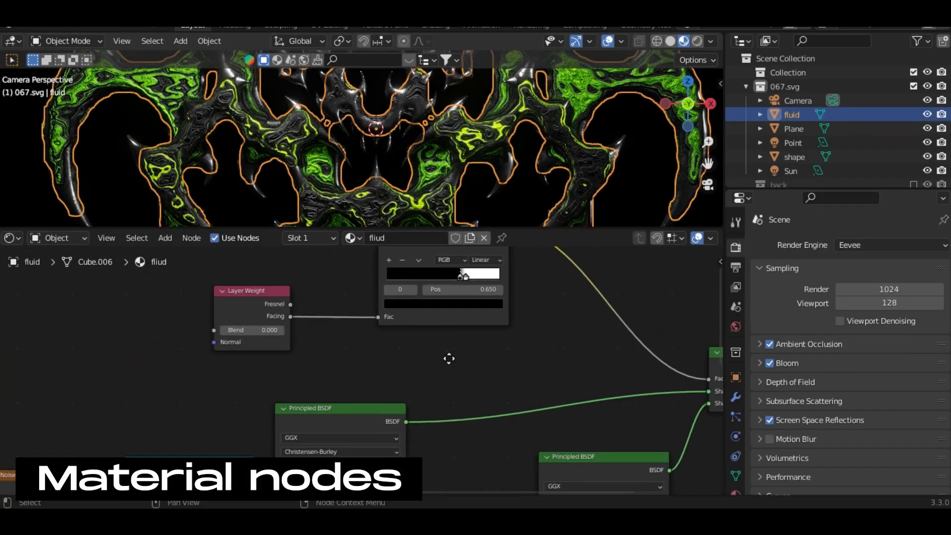
middle_click_drag(398, 389, 353, 277)
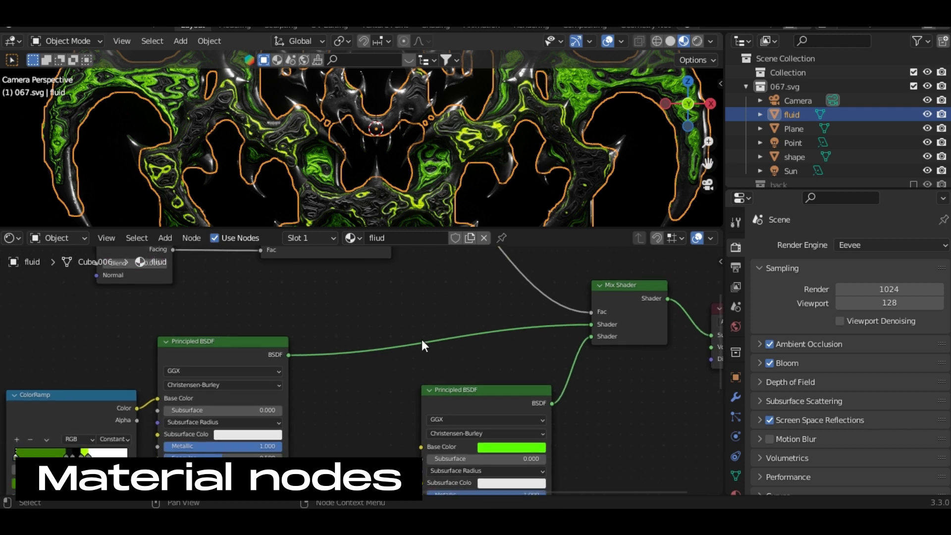
middle_click_drag(453, 337, 539, 296)
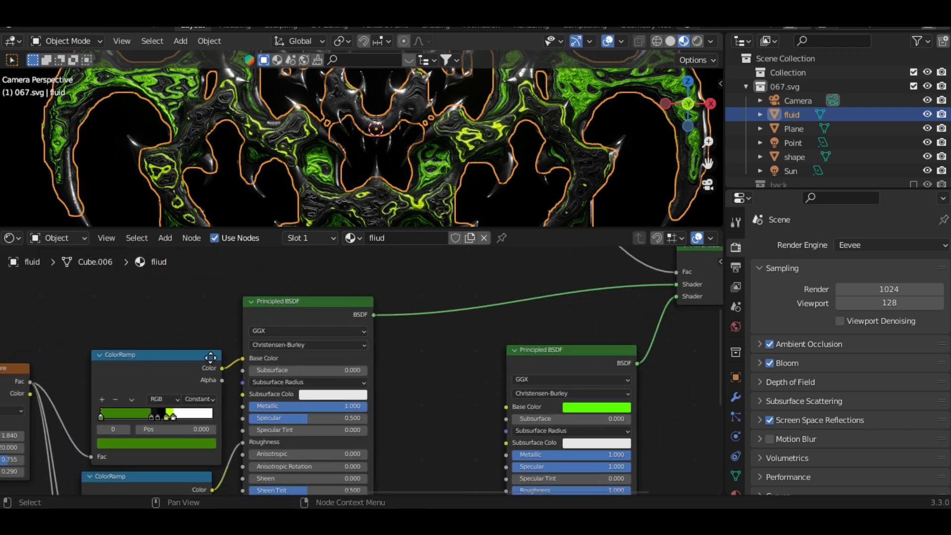
Examine the fluid material's texture chain from Texture Coordinate through Noise Texture, Mix and Mapping to Separate XYZ
middle_click_drag(211, 358, 395, 333)
scroll(395, 333, "down", 2)
middle_click_drag(278, 353, 652, 333)
scroll(231, 328, "up", 2)
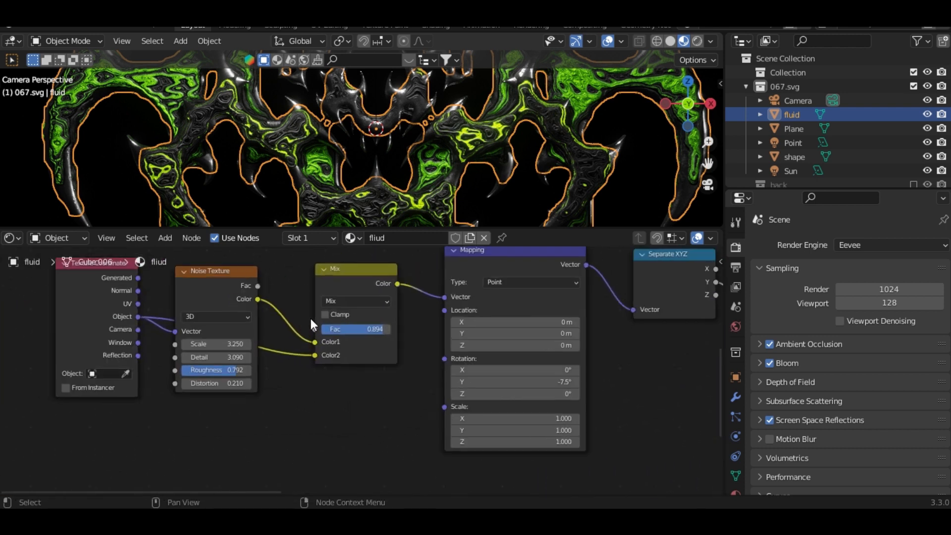
middle_click_drag(453, 322, 387, 348)
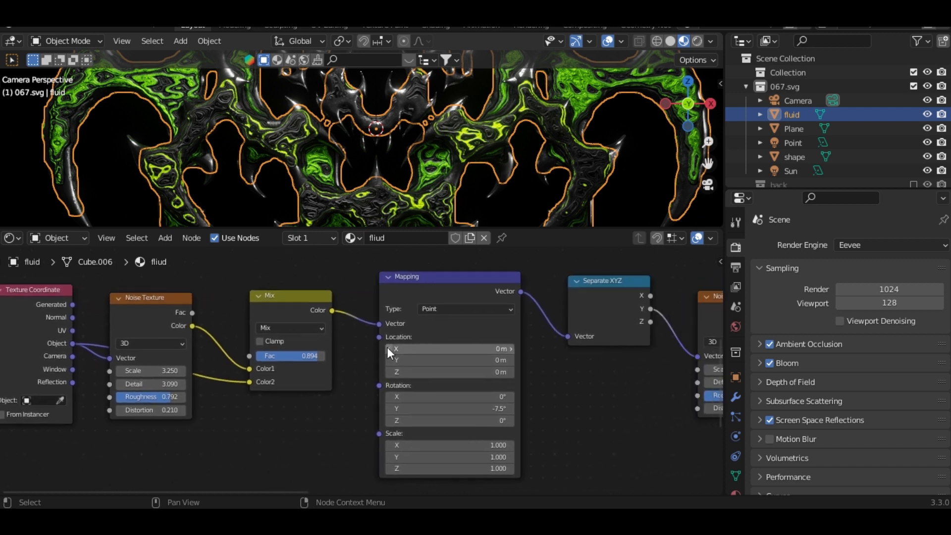
middle_click_drag(541, 347, 236, 347)
Examine the ColorRamp and Bump nodes feeding the fluid material's Principled BSDF, including the final shader mix and output
middle_click_drag(654, 395, 317, 346)
middle_click_drag(358, 420, 357, 328)
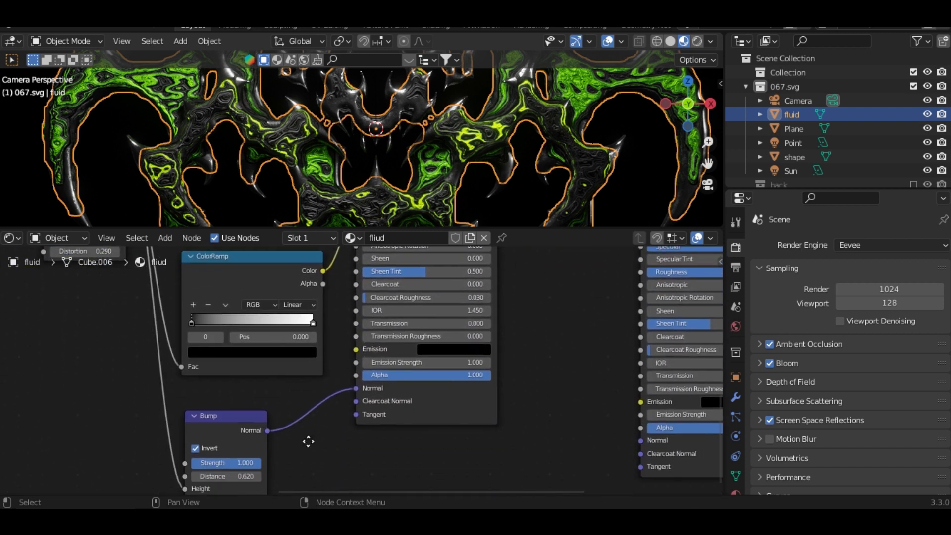
middle_click_drag(308, 442, 446, 475)
scroll(365, 374, "down", 3)
middle_click_drag(634, 303, 408, 441)
scroll(411, 327, "up", 7)
scroll(457, 337, "down", 8)
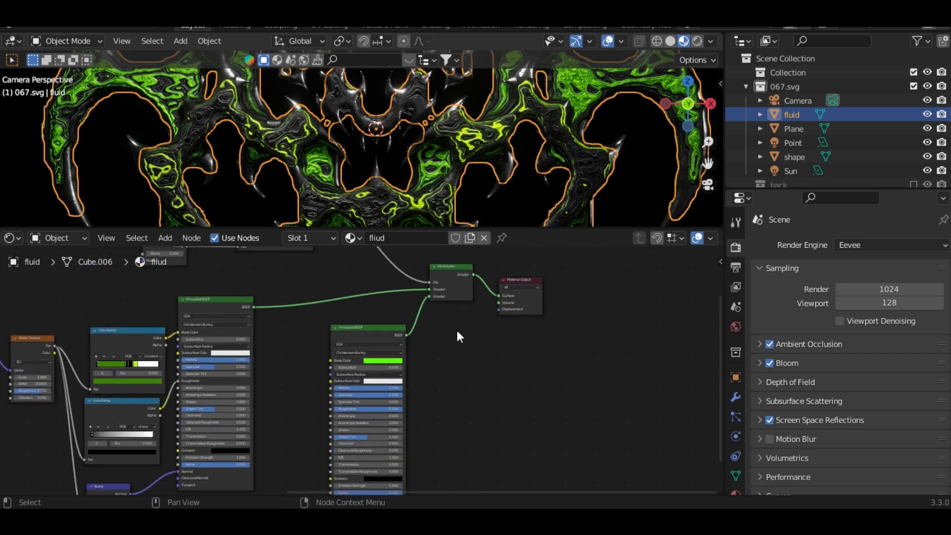
middle_click_drag(469, 258, 477, 317)
Select the background plane behind the mask to show its material nodes
left_click(519, 200)
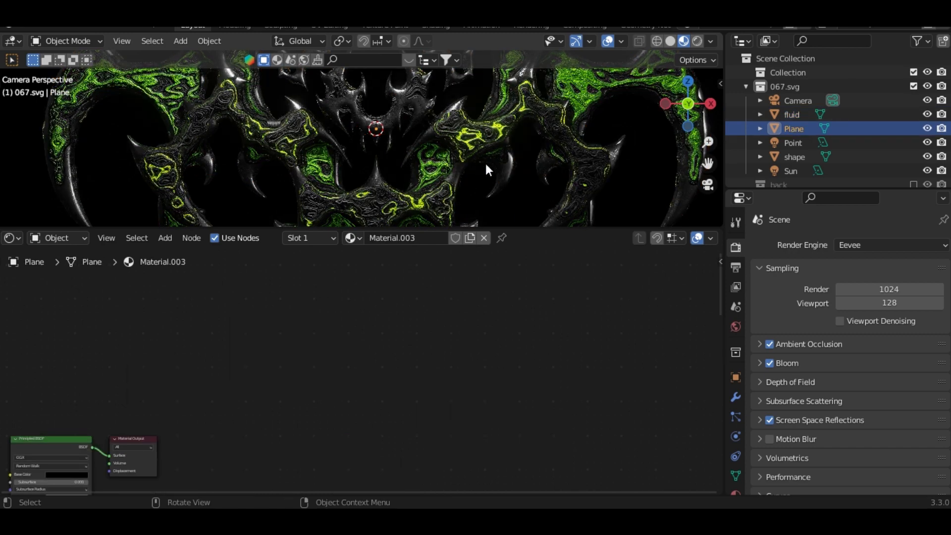